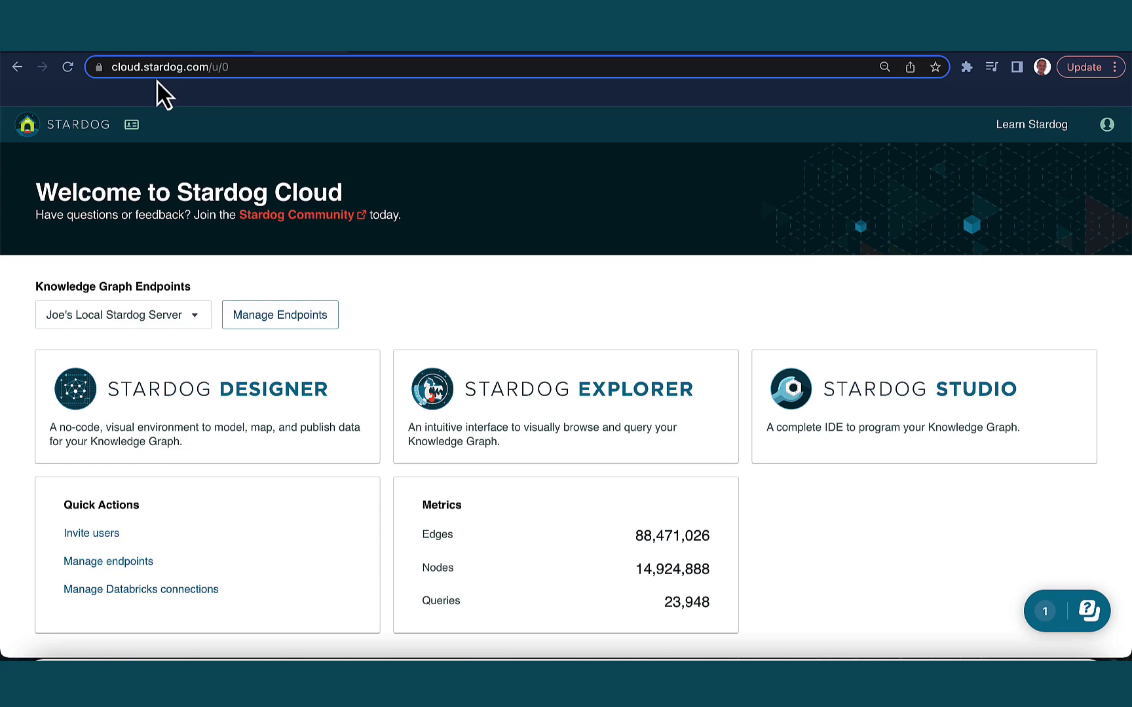
# Step: Open Stardog Designer and create a new project named "Designer Exercise" from a blank canvas
pyautogui.click(213, 432)
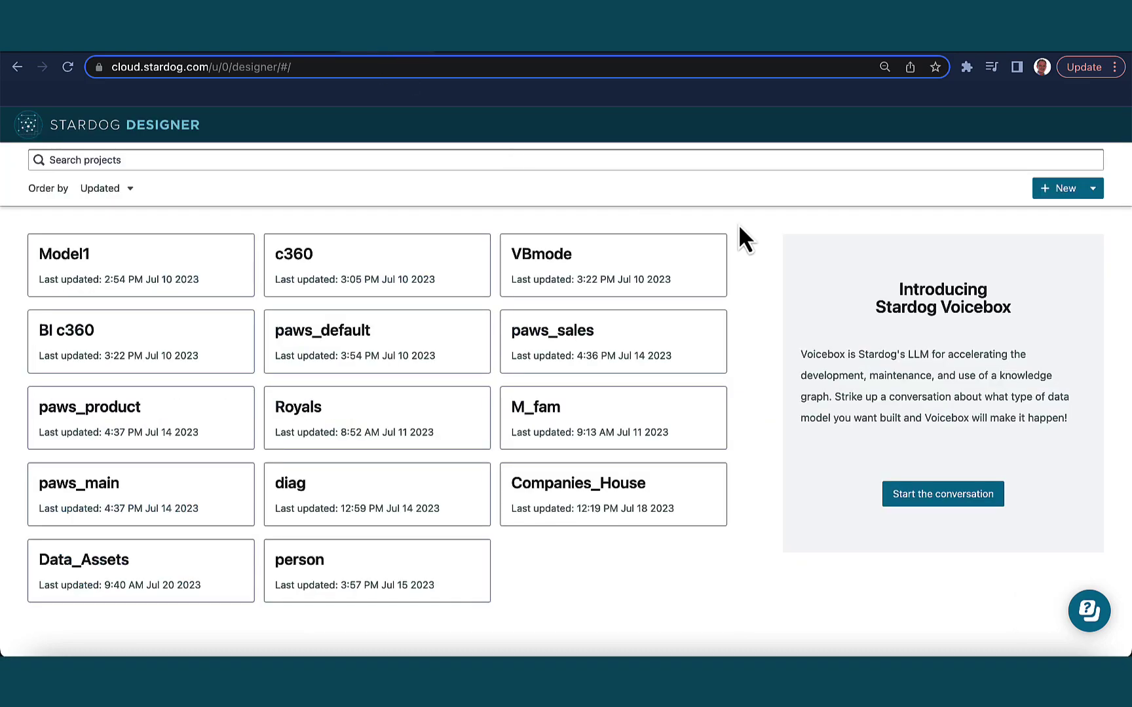
pyautogui.click(1092, 192)
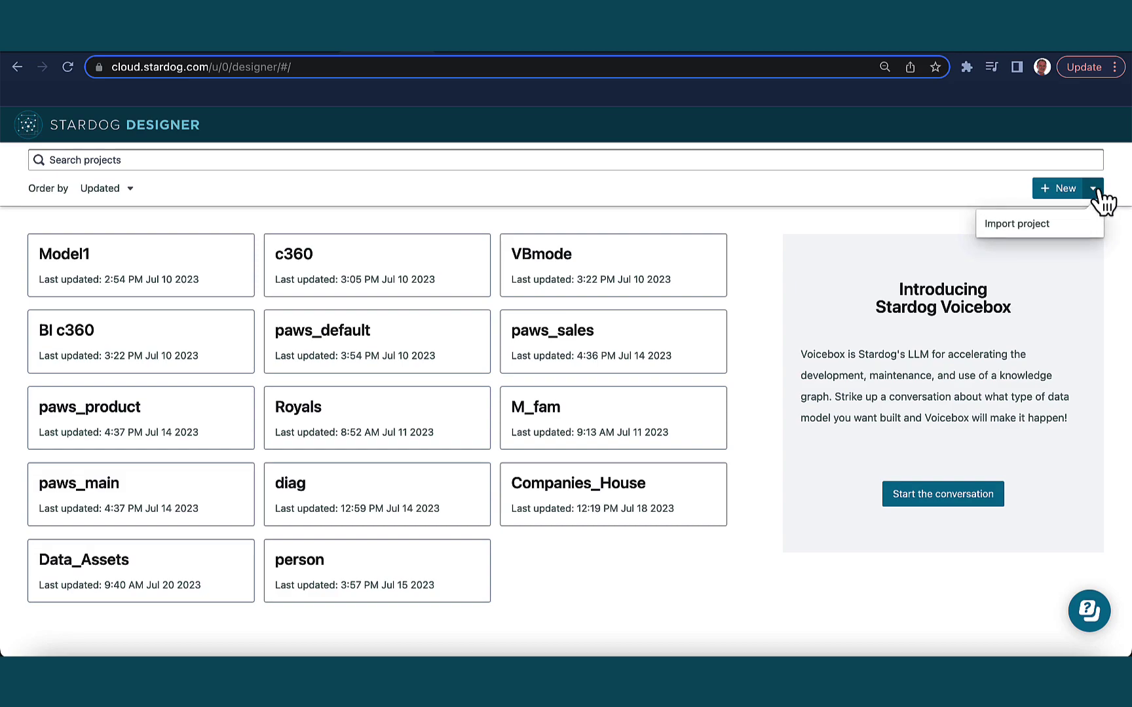
pyautogui.click(1062, 189)
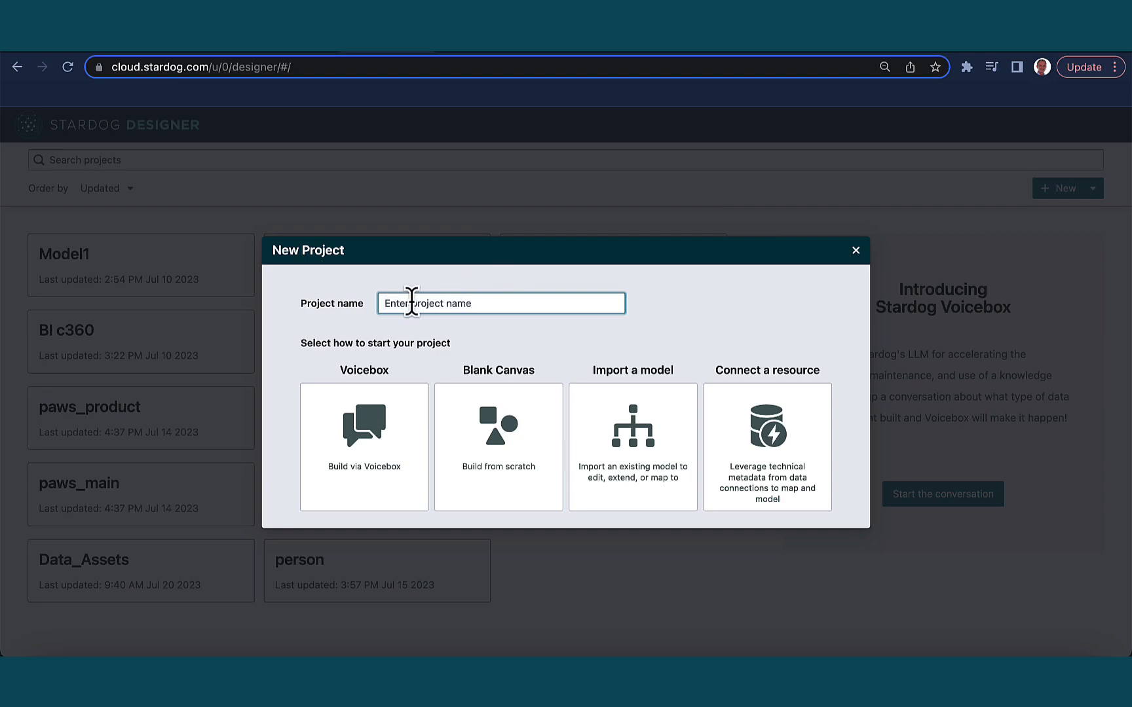
pyautogui.write('Designer Exercise')
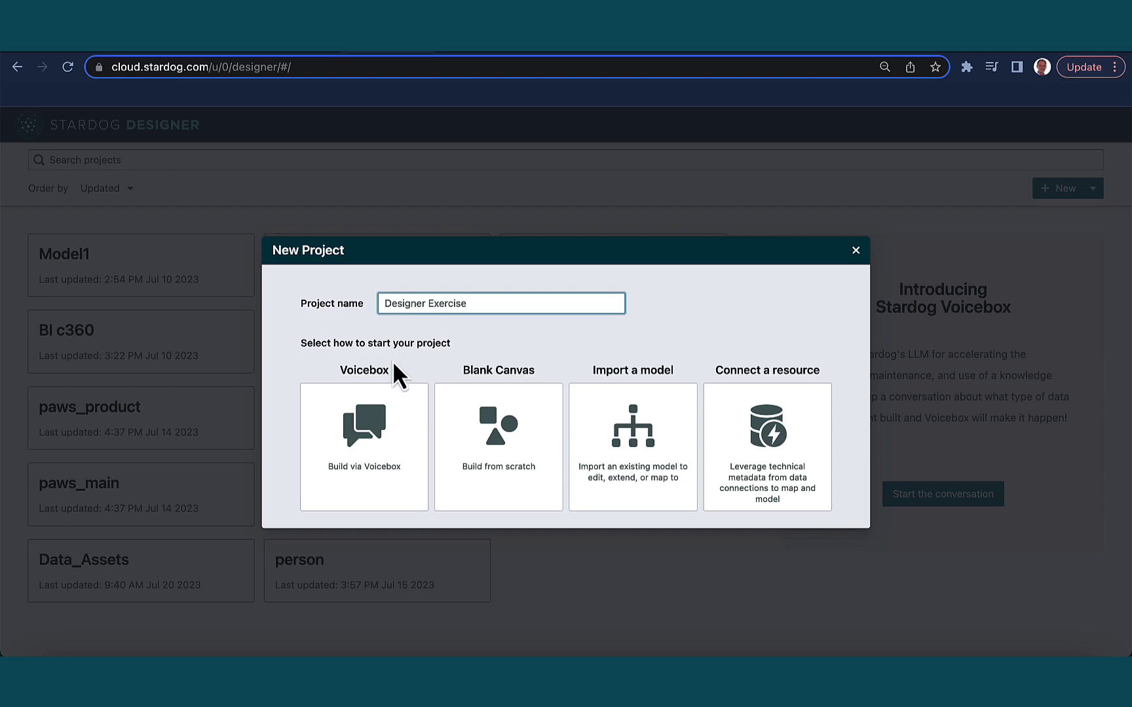
pyautogui.click(496, 434)
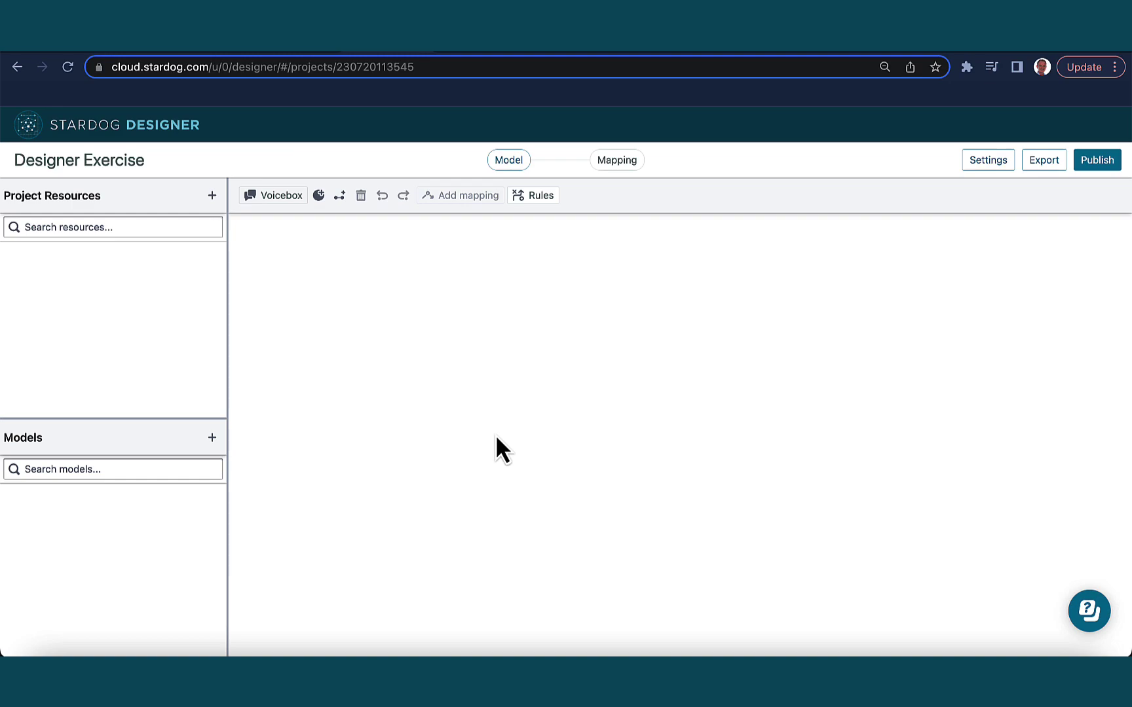
# Step: Start a new class named Customer with the description "People who buy"
pyautogui.click(319, 198)
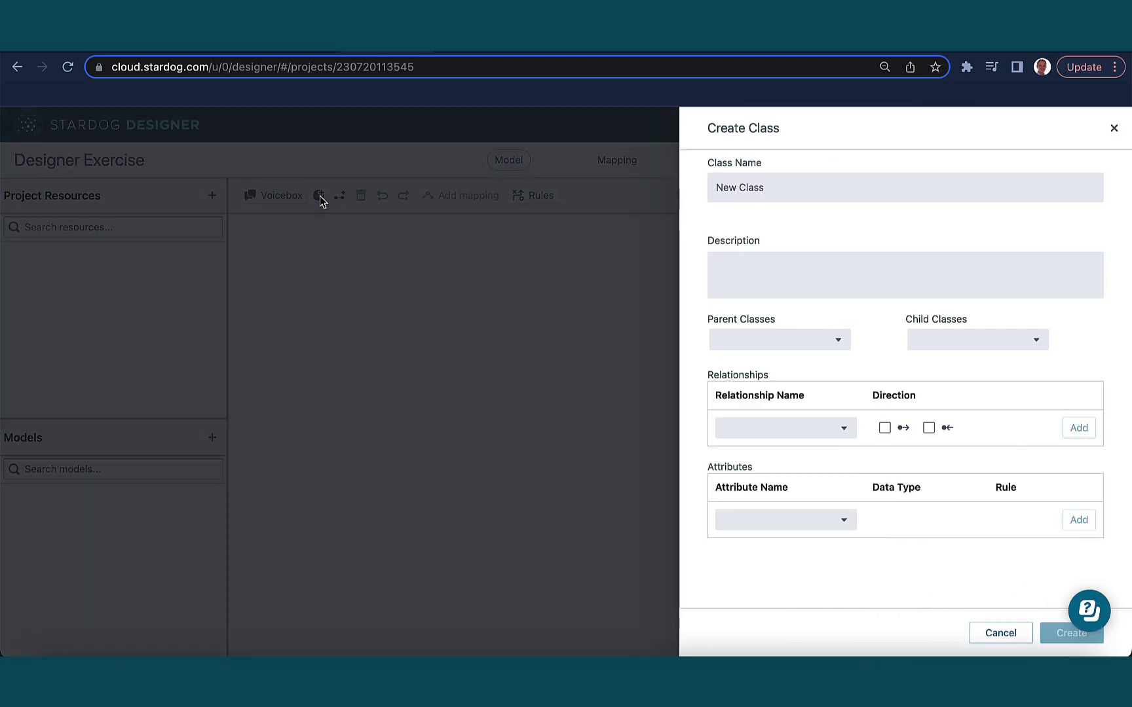
pyautogui.click(744, 188)
pyautogui.click(743, 188)
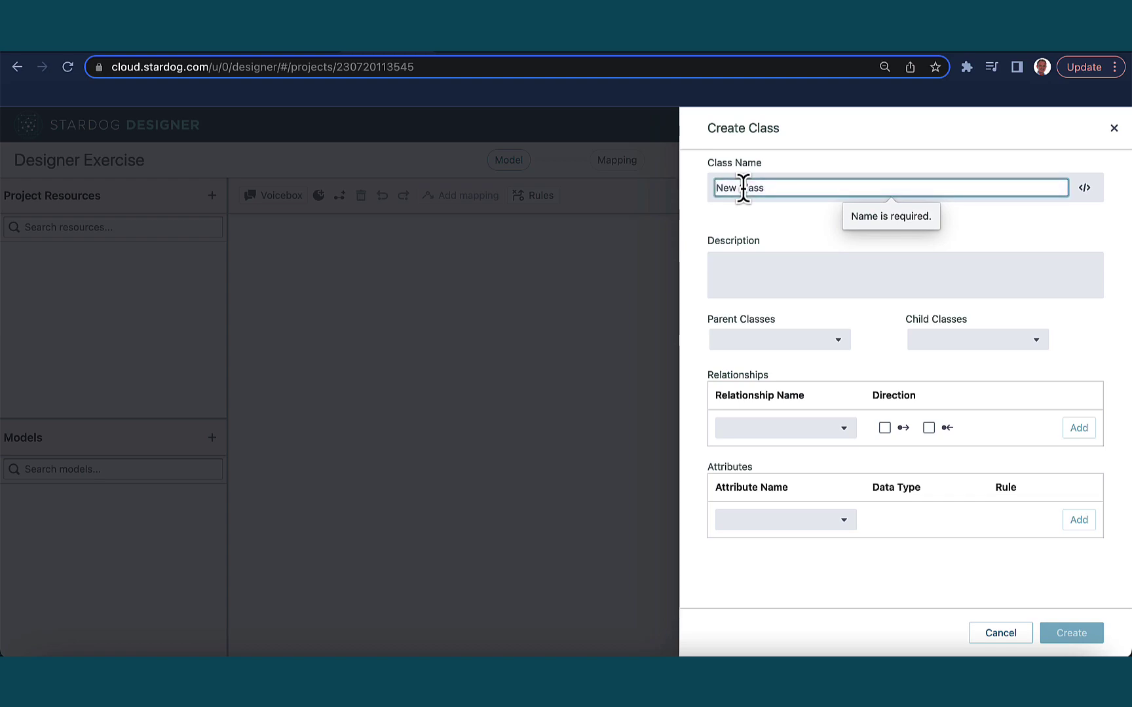
pyautogui.write('Customer')
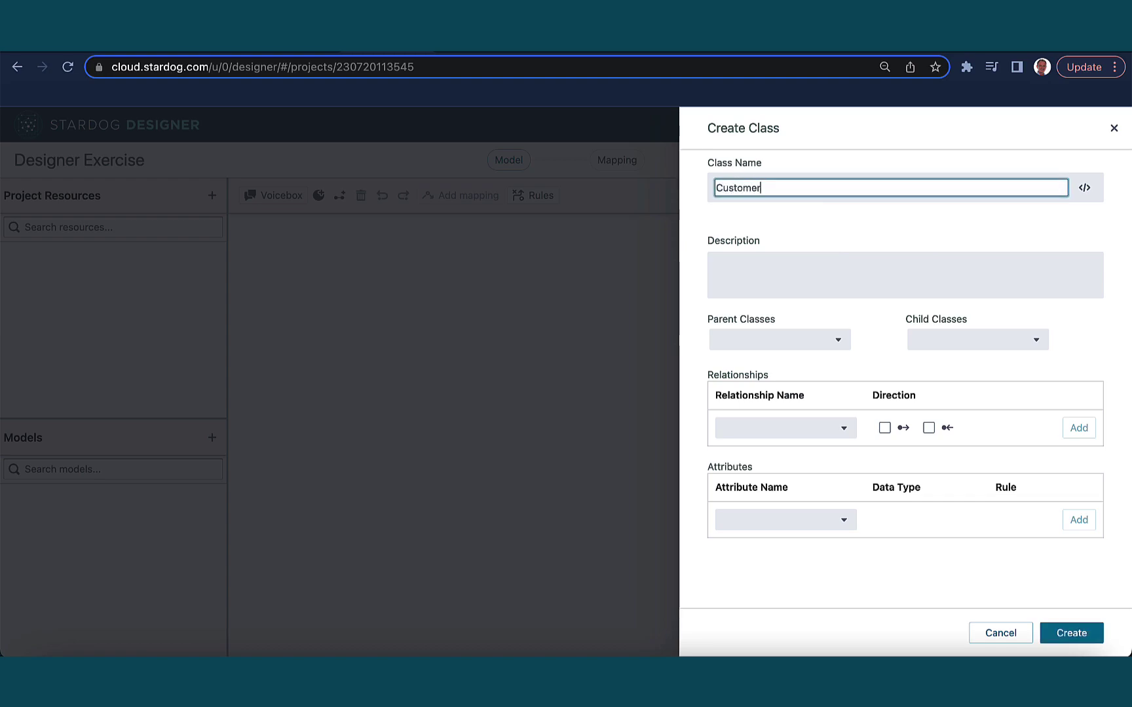
pyautogui.click(760, 263)
pyautogui.write('People')
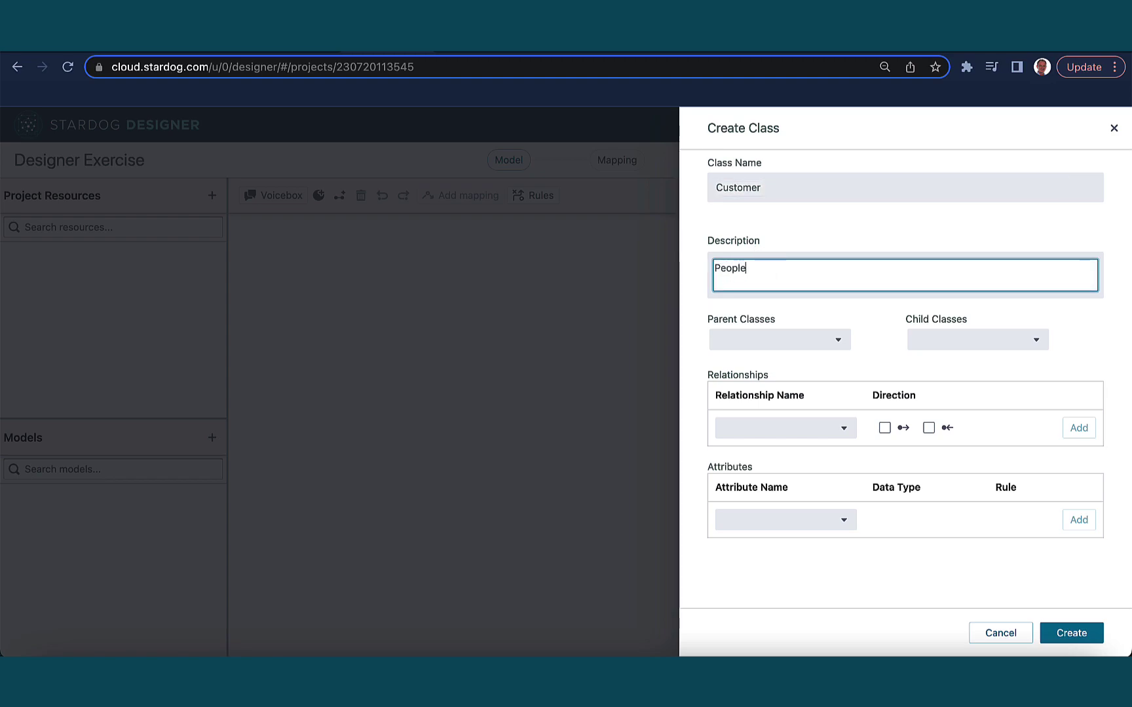
pyautogui.write(' who buy')
# Step: Add a new attribute named email with data type string to the Customer class
pyautogui.click(807, 521)
pyautogui.write('em')
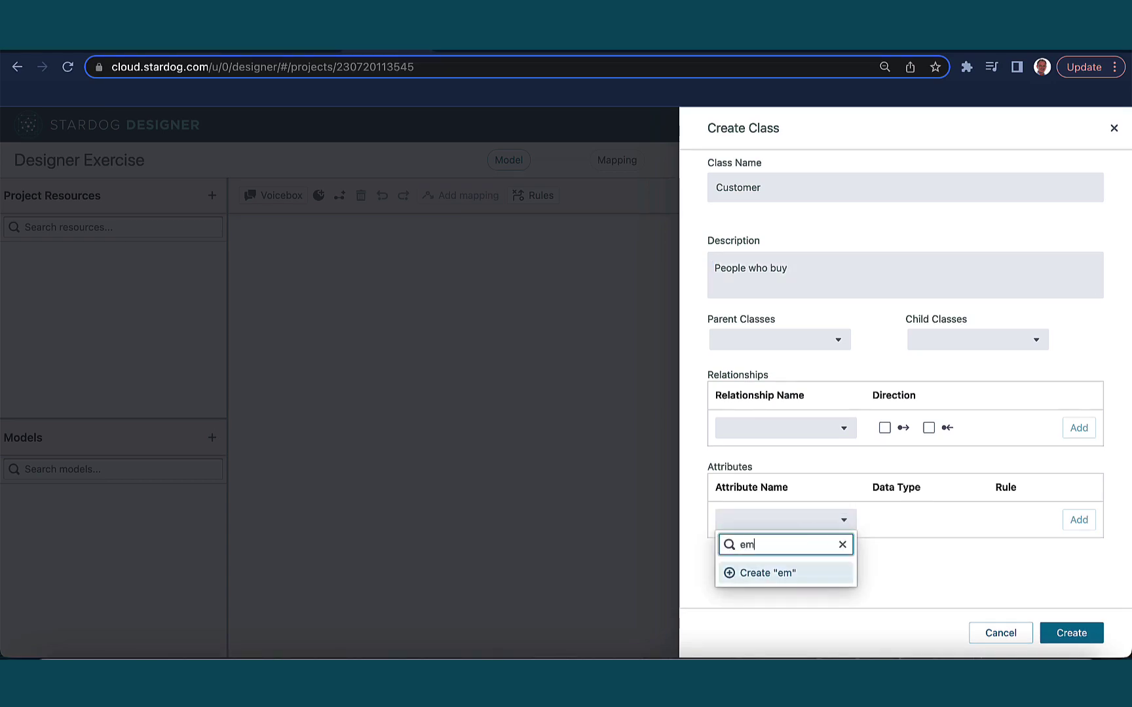
pyautogui.write('ail')
pyautogui.click(793, 574)
pyautogui.click(914, 520)
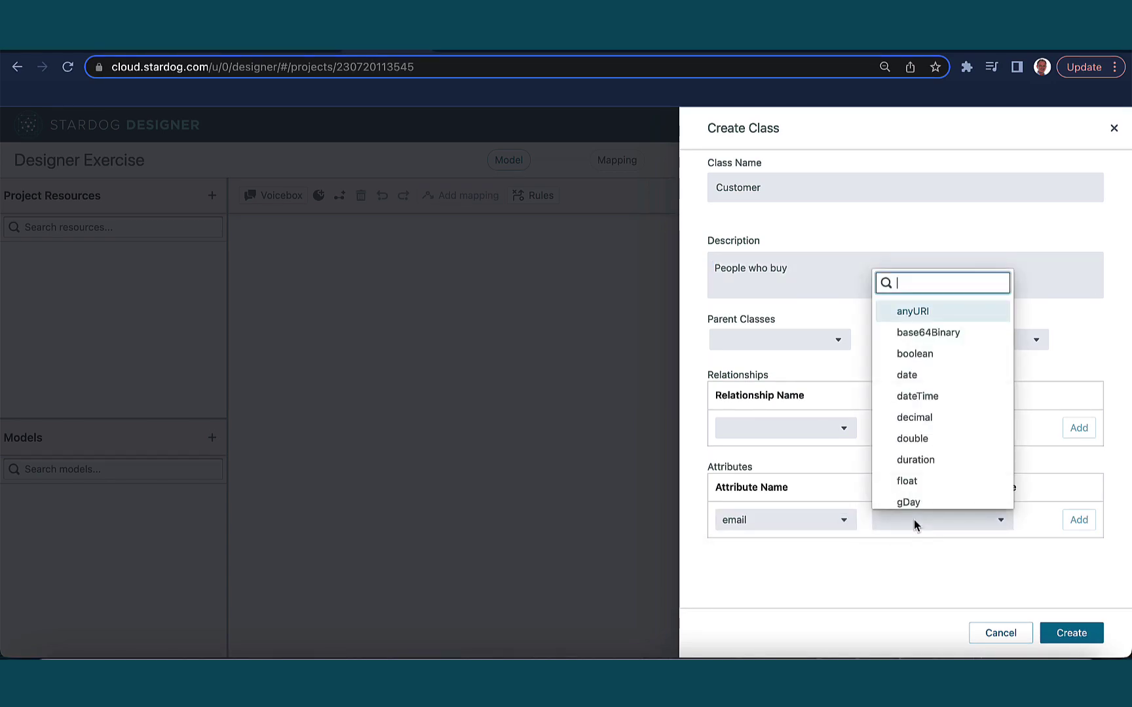
pyautogui.write('str')
pyautogui.click(930, 572)
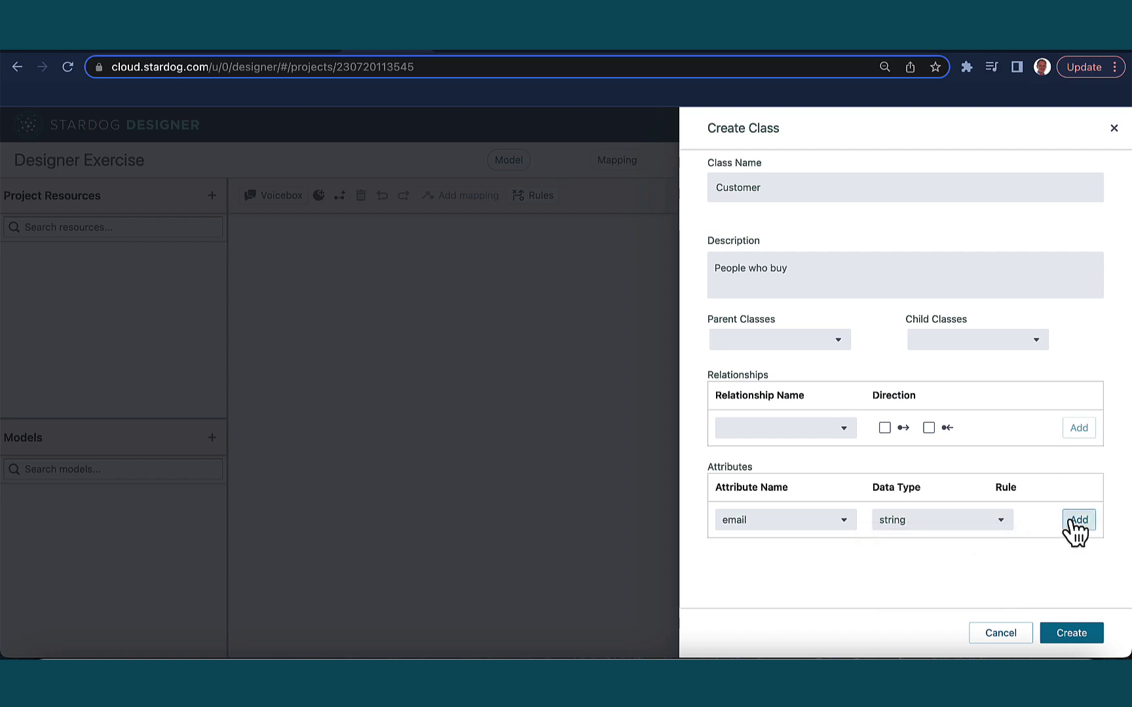
pyautogui.click(1075, 522)
# Step: Add a new attribute named last_name with data type string to the Customer class
pyautogui.click(761, 526)
pyautogui.write('las')
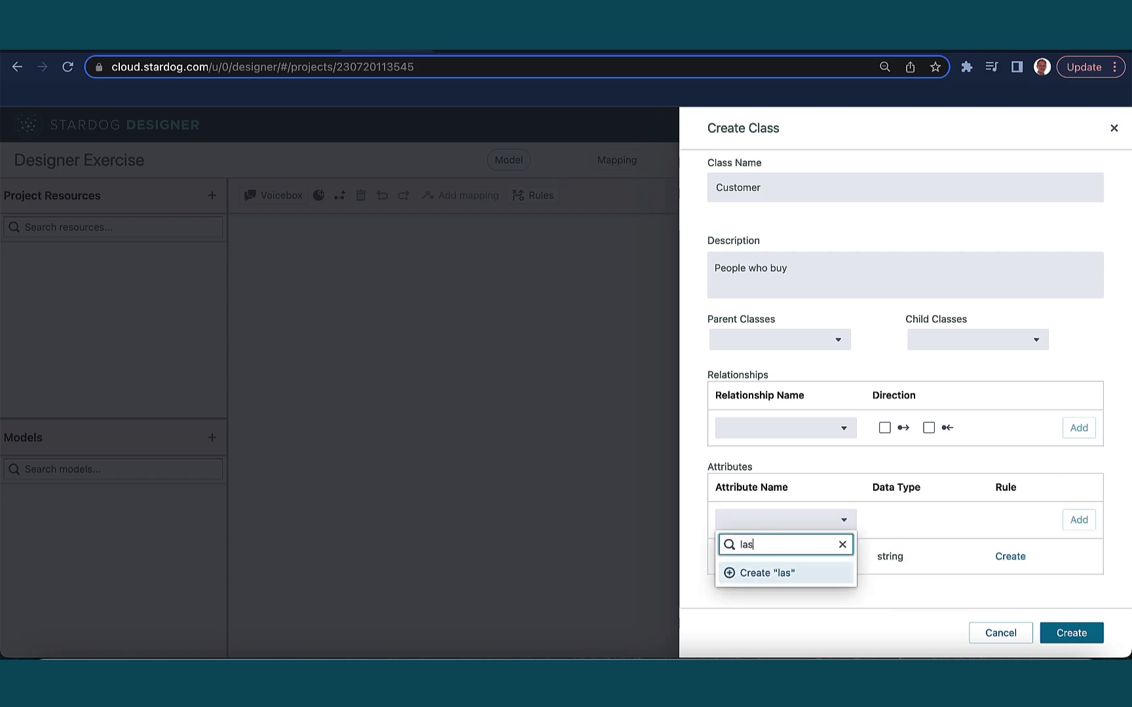
pyautogui.write('t_name')
pyautogui.click(801, 577)
pyautogui.click(919, 522)
pyautogui.write('st')
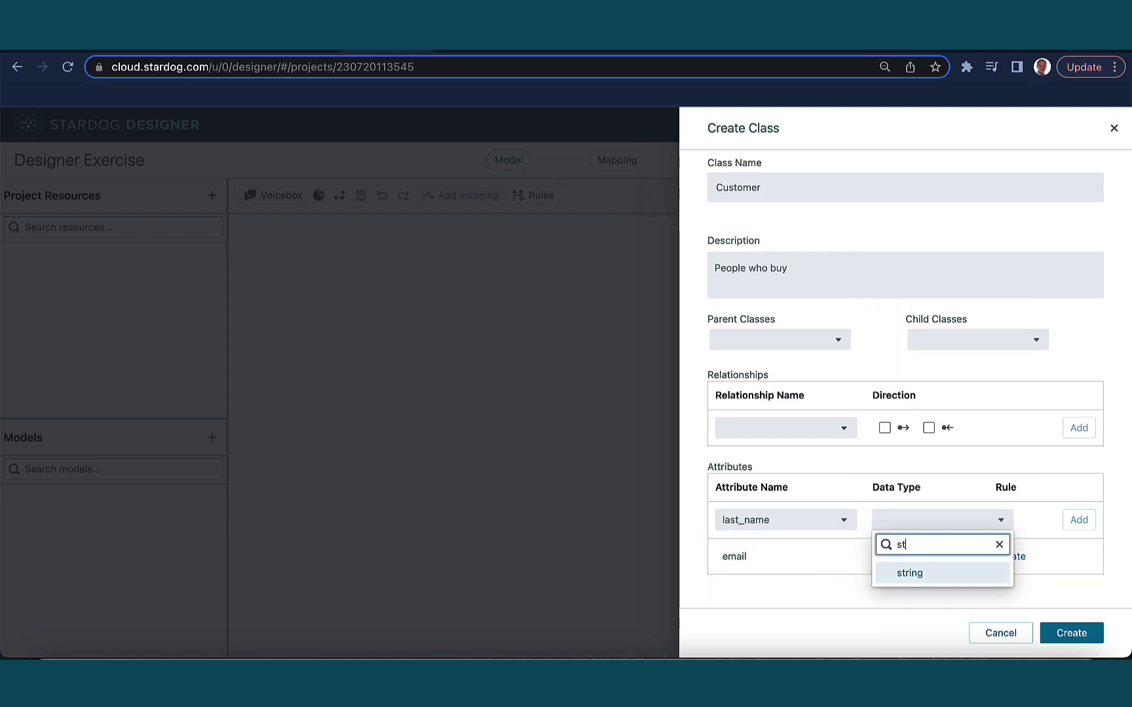
pyautogui.write('r')
pyautogui.click(935, 574)
pyautogui.click(1074, 522)
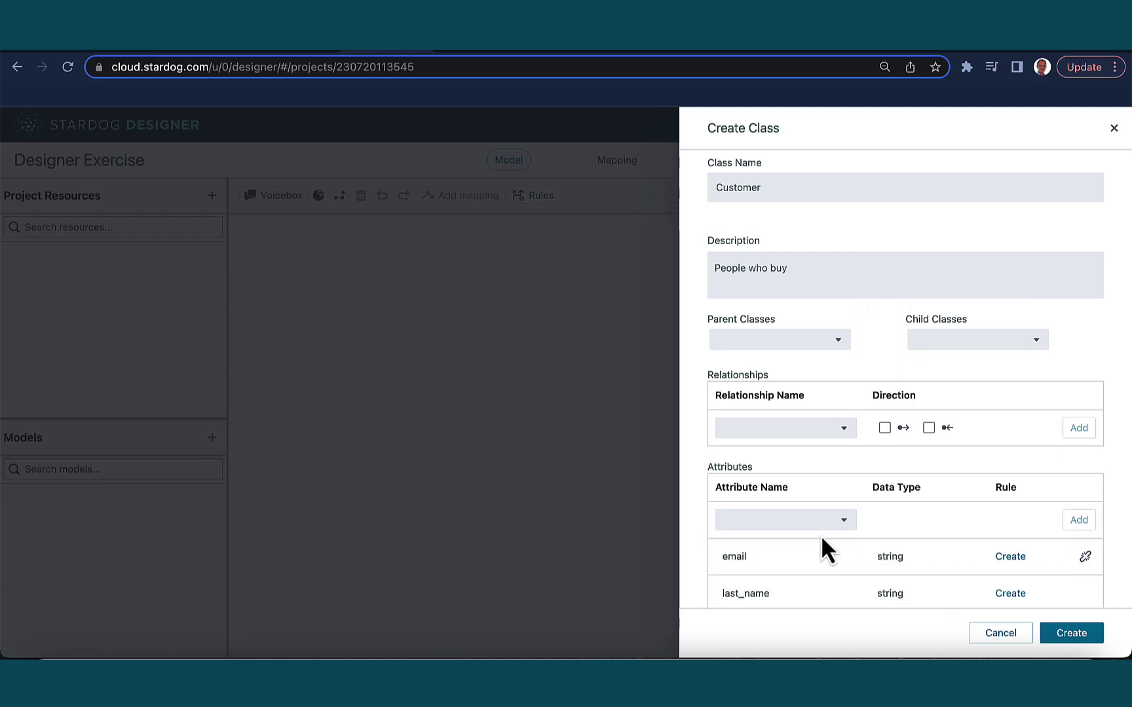
# Step: Add a new attribute named first_name with data type string to the Customer class
pyautogui.click(764, 523)
pyautogui.write('first')
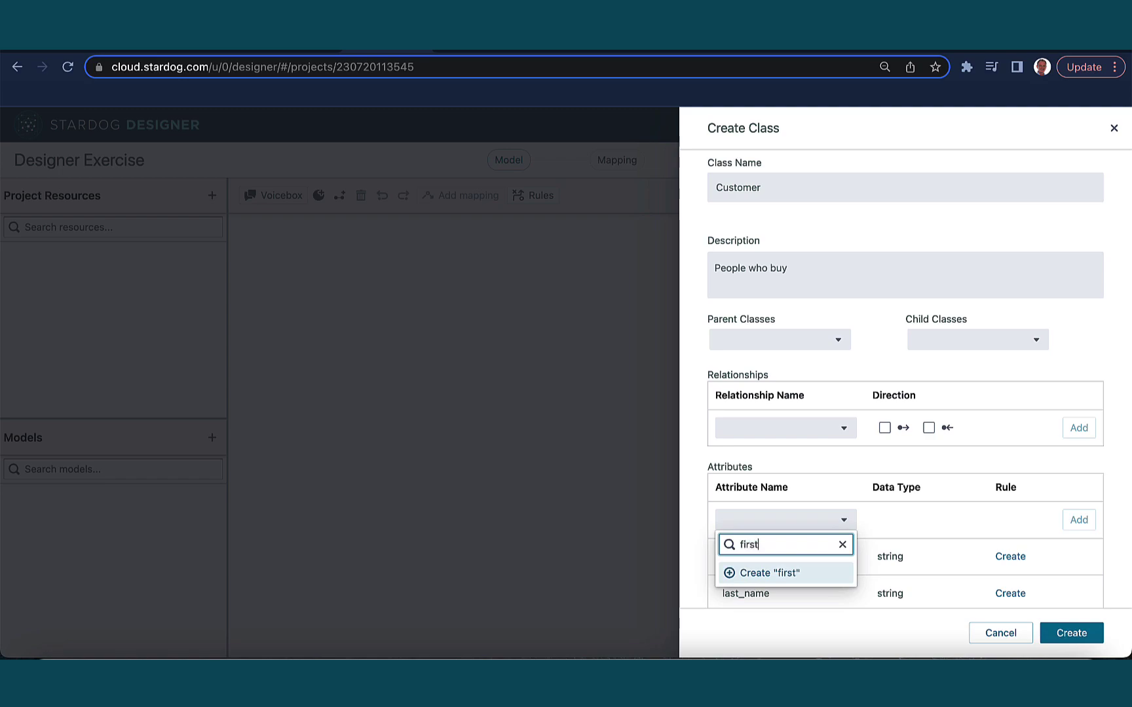
pyautogui.write('_name')
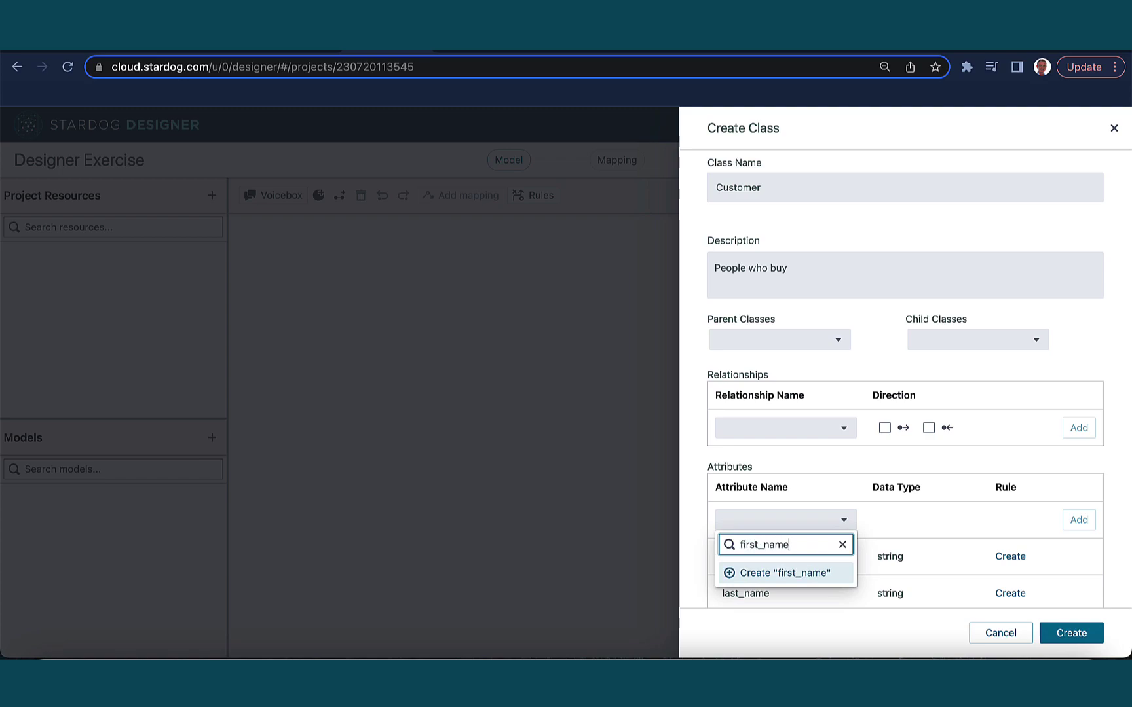
pyautogui.click(797, 575)
pyautogui.click(911, 518)
pyautogui.write('string')
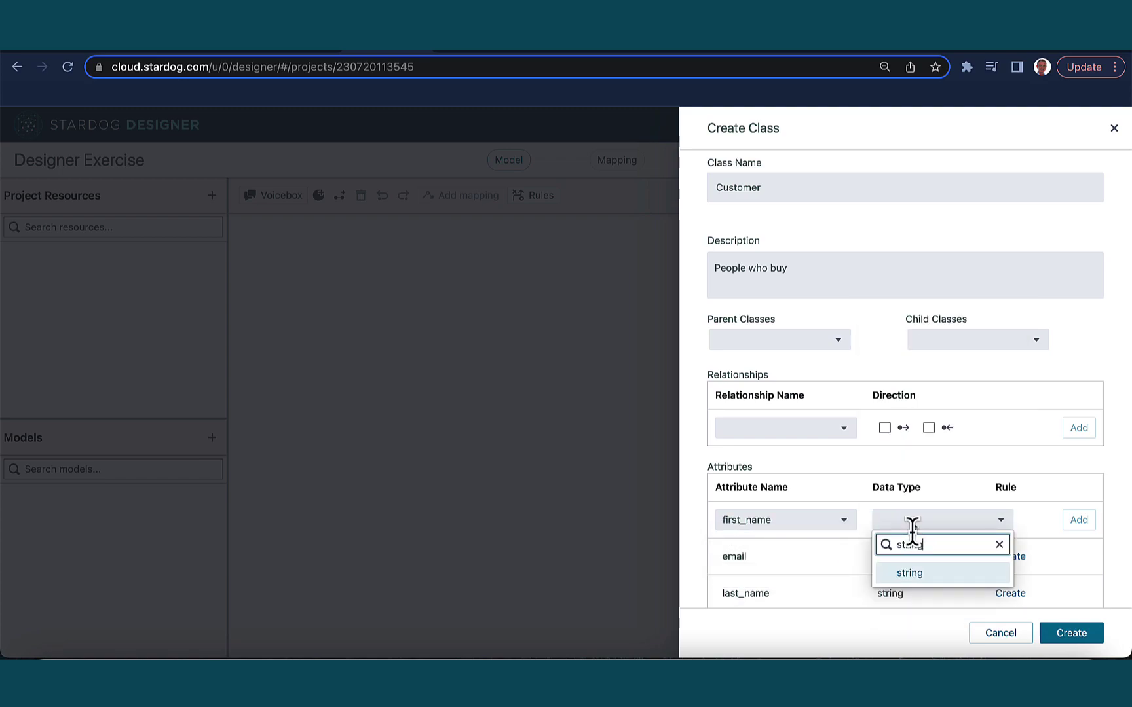
pyautogui.click(911, 572)
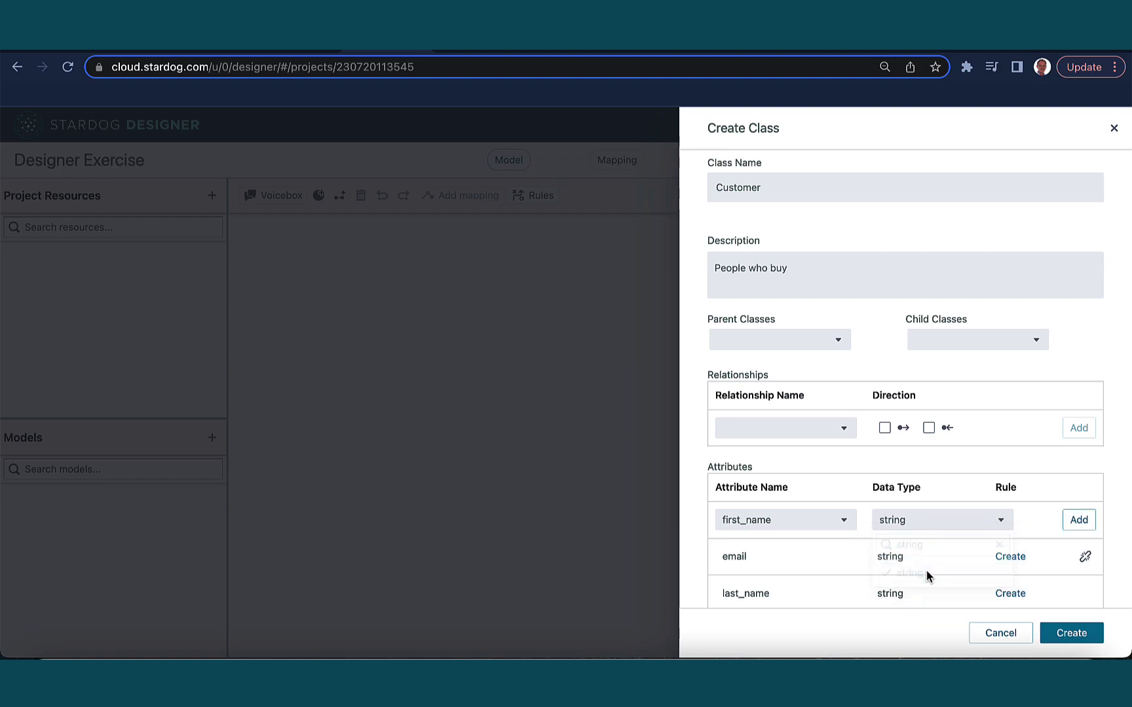
pyautogui.click(1079, 519)
# Step: Add a string attribute named ssn to the Customer class and create the class
pyautogui.click(845, 520)
pyautogui.write('ssn')
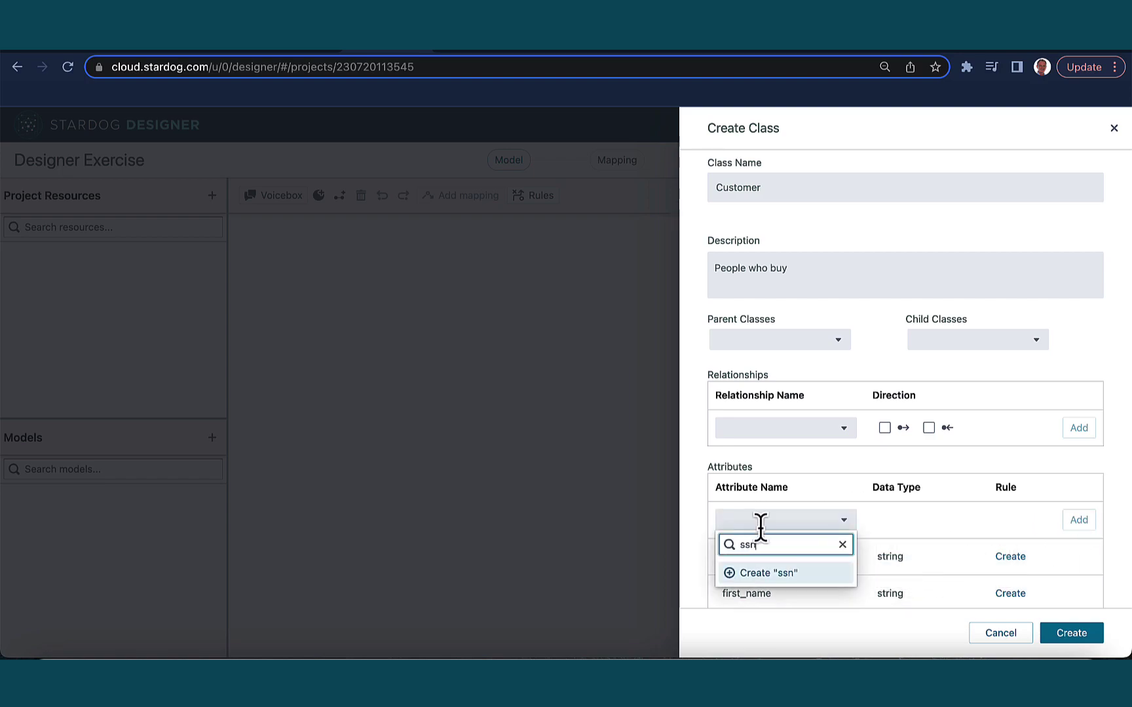
pyautogui.click(770, 572)
pyautogui.click(910, 521)
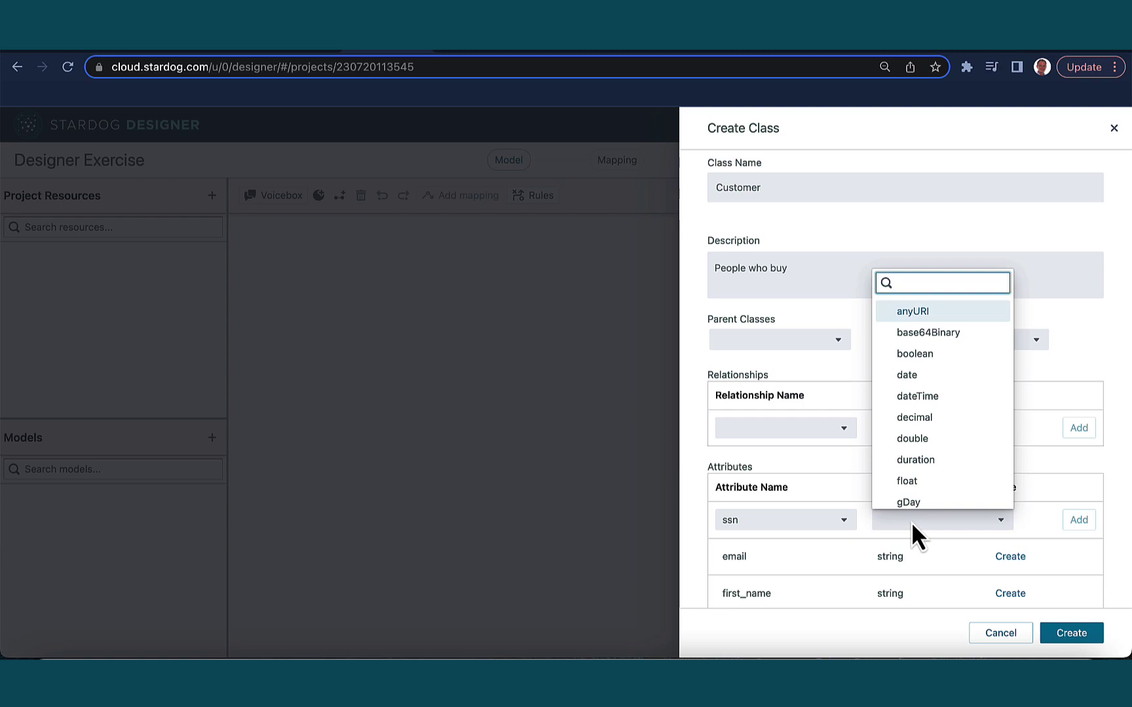
pyautogui.write('st')
pyautogui.click(935, 578)
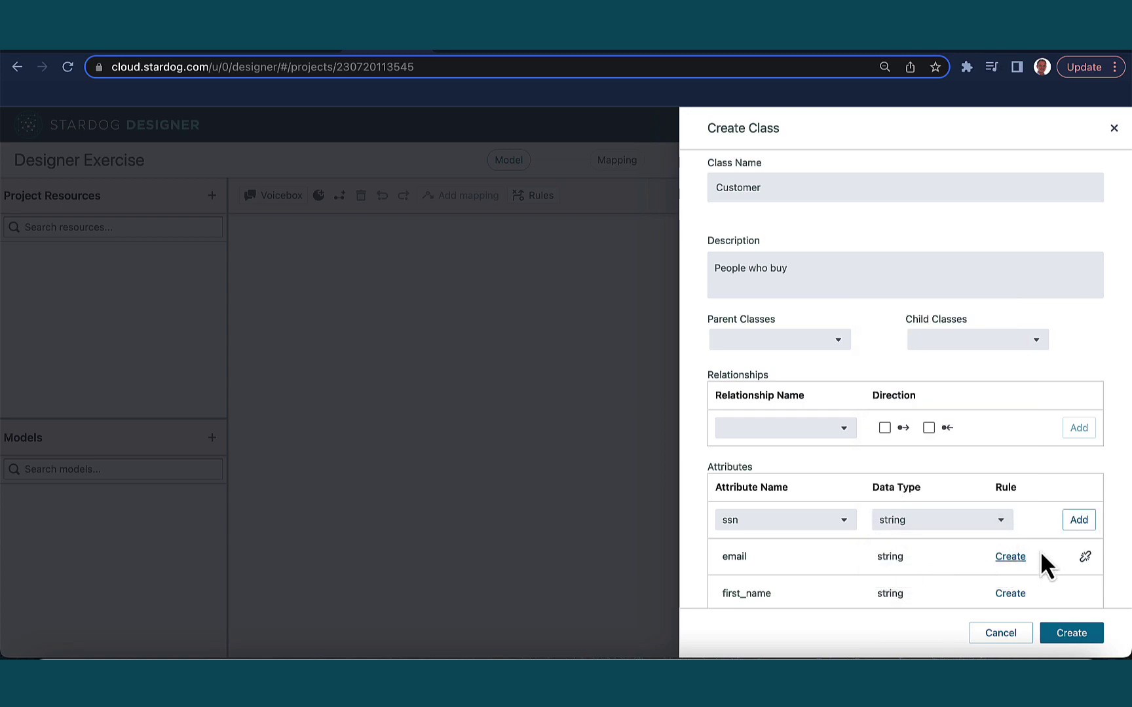
pyautogui.click(1079, 519)
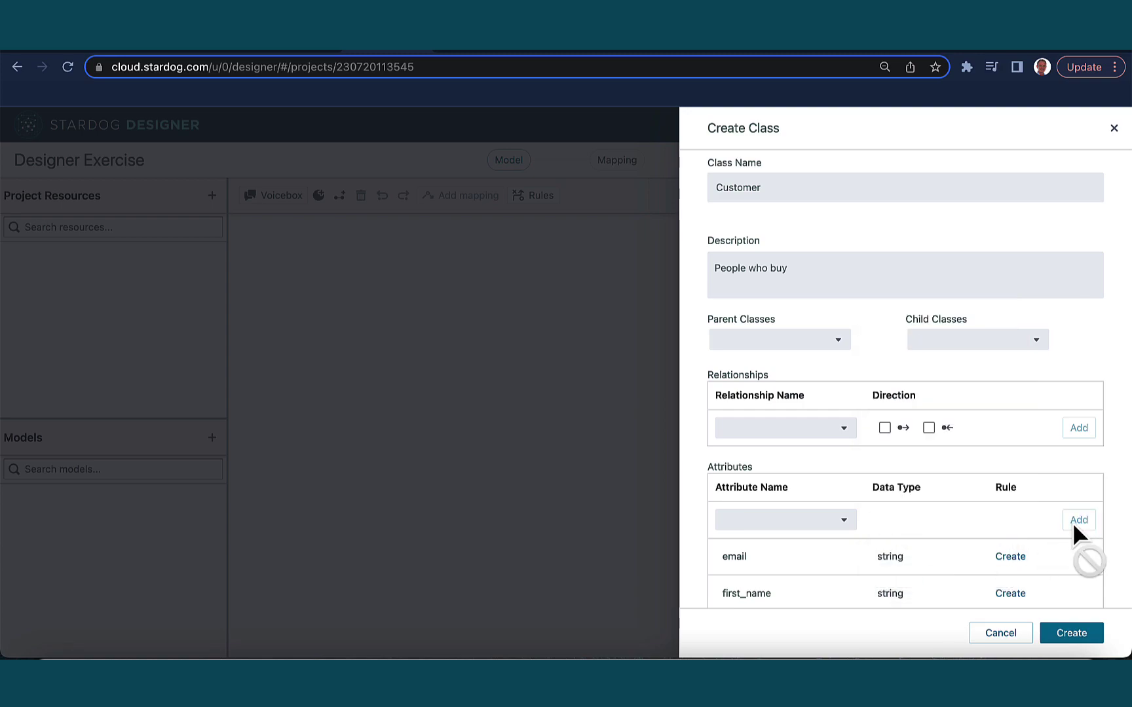
pyautogui.click(1071, 633)
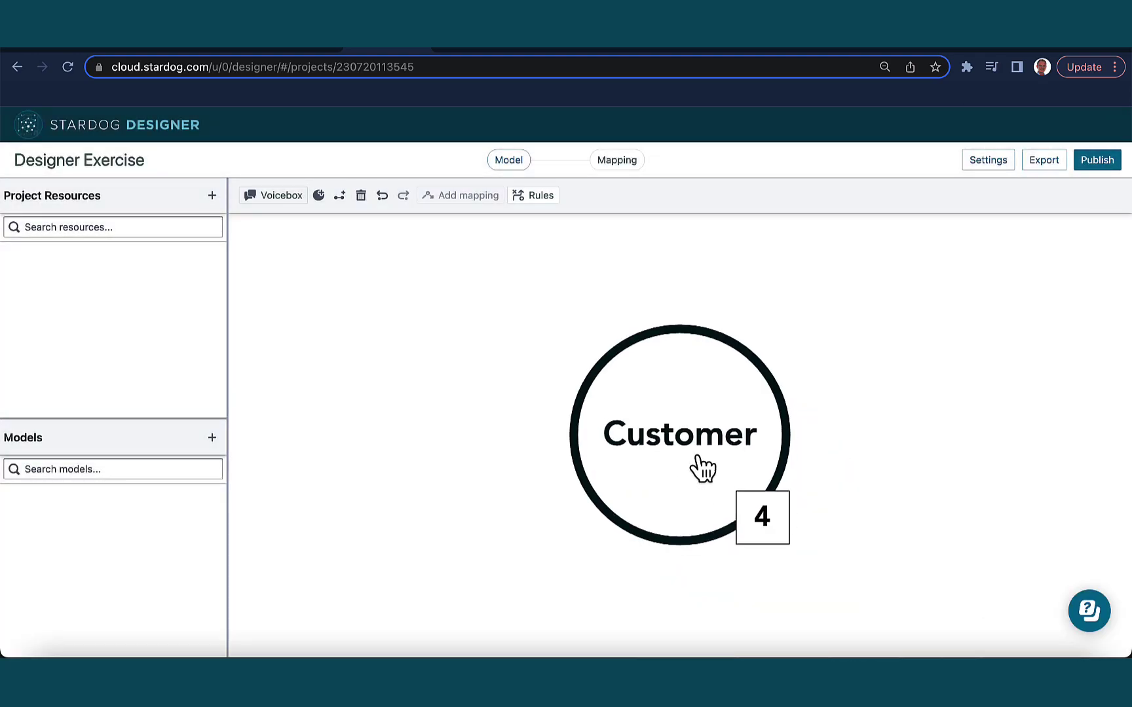
# Step: Move the Customer node toward the upper-left area of the canvas, and expand and collapse its attribute list
pyautogui.moveTo(702, 467); pyautogui.dragTo(470, 399)
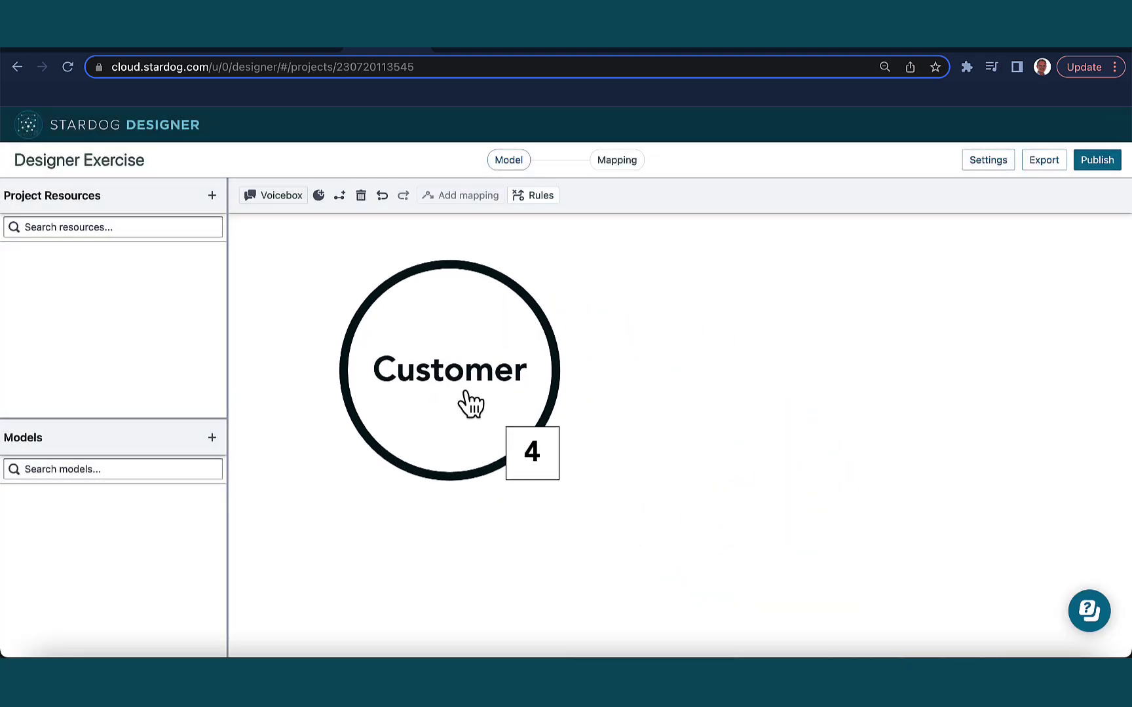
pyautogui.click(532, 478)
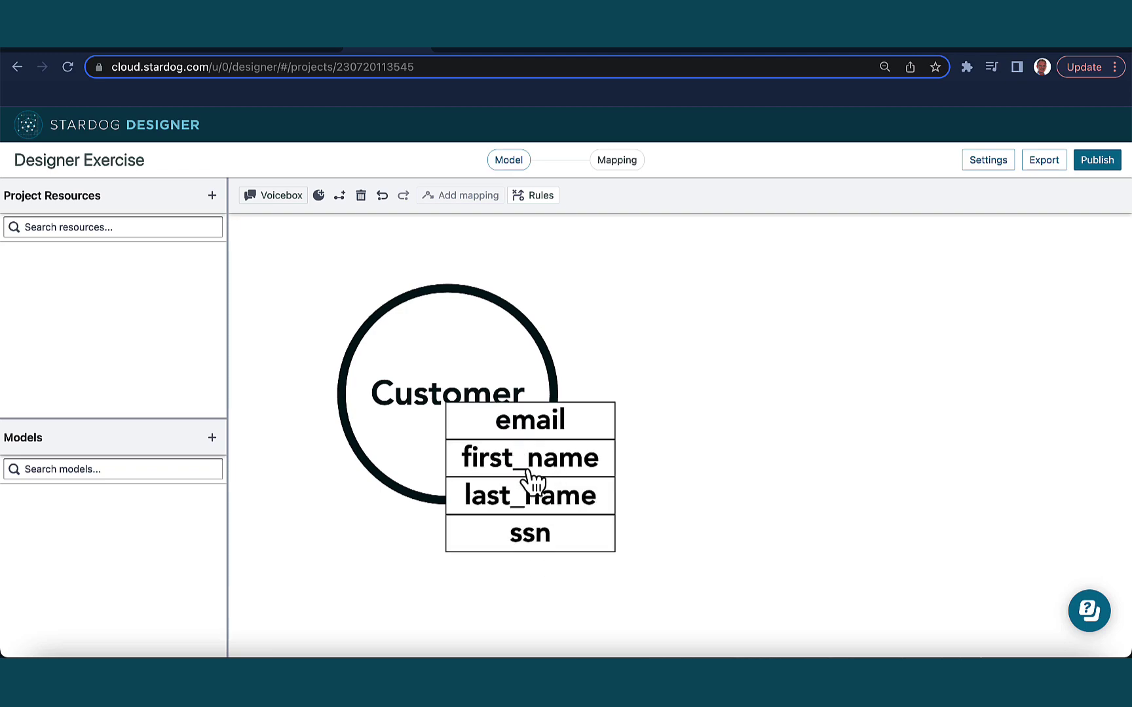
pyautogui.click(532, 482)
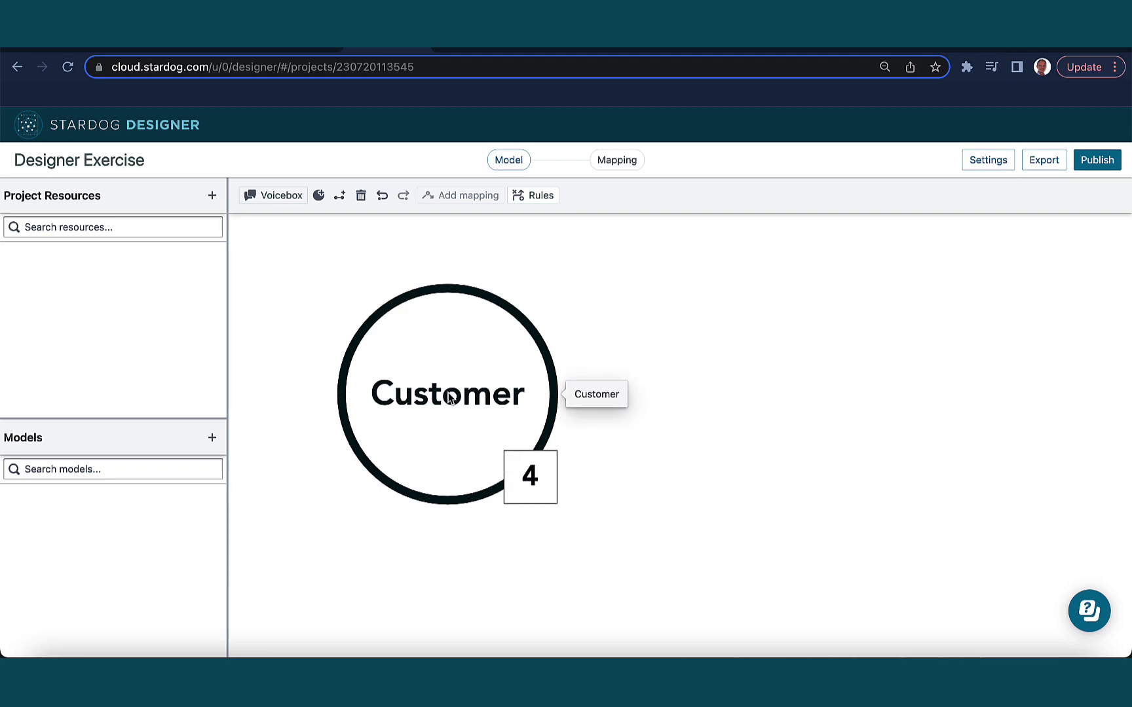
# Step: Review the Customer class details, including its name, description and attributes, and close them
pyautogui.click(449, 399)
pyautogui.click(748, 186)
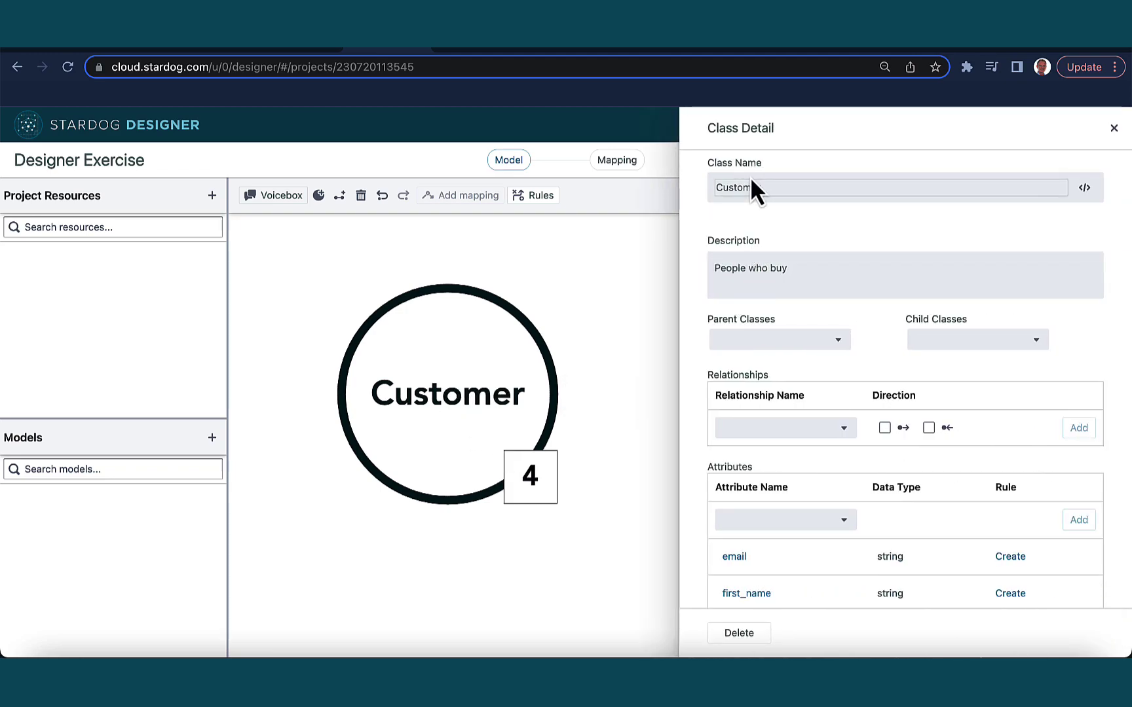
pyautogui.click(779, 264)
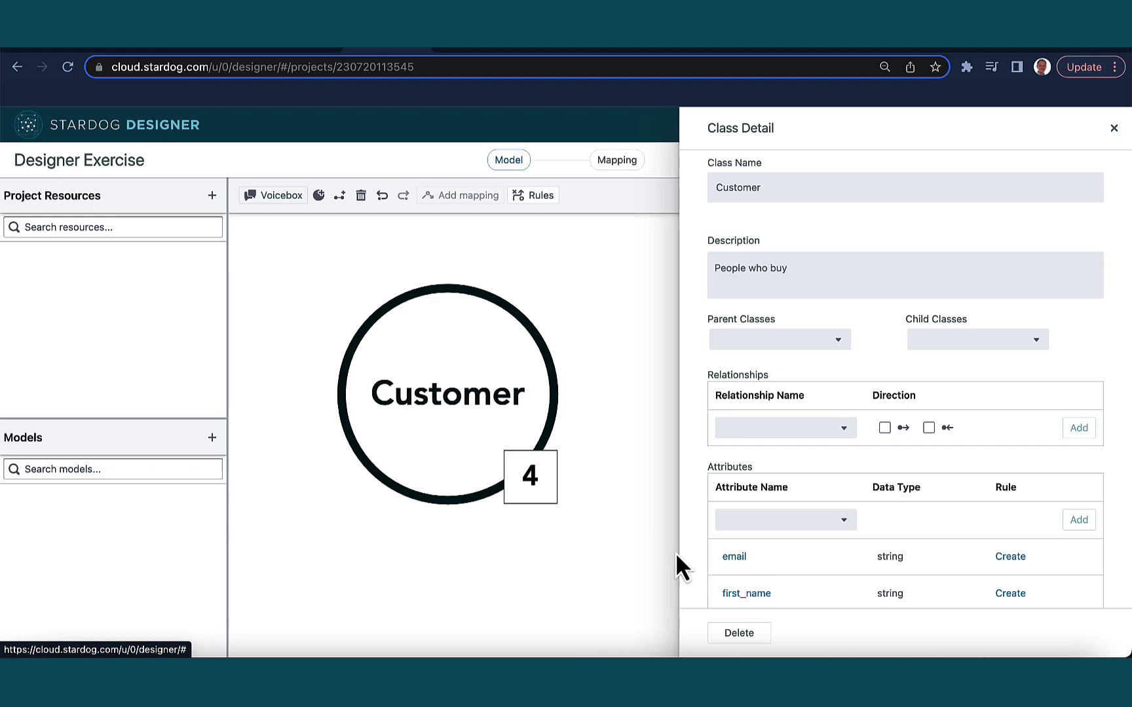
pyautogui.click(611, 493)
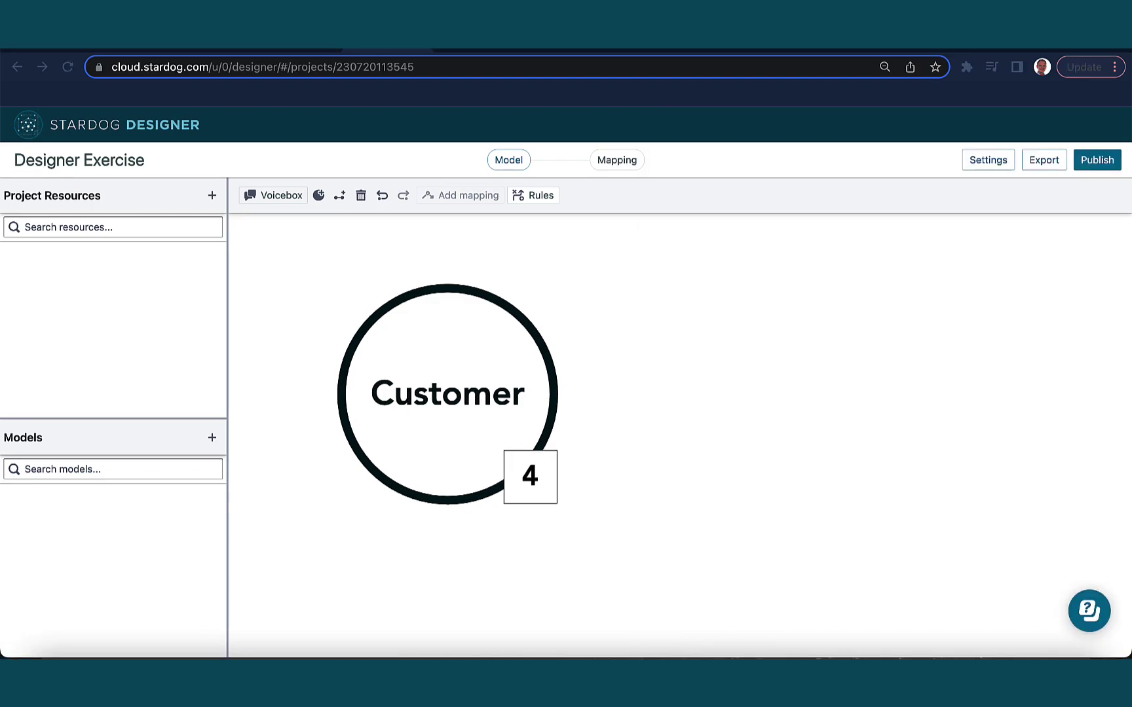
# Step: Start another new class named Product
pyautogui.click(319, 196)
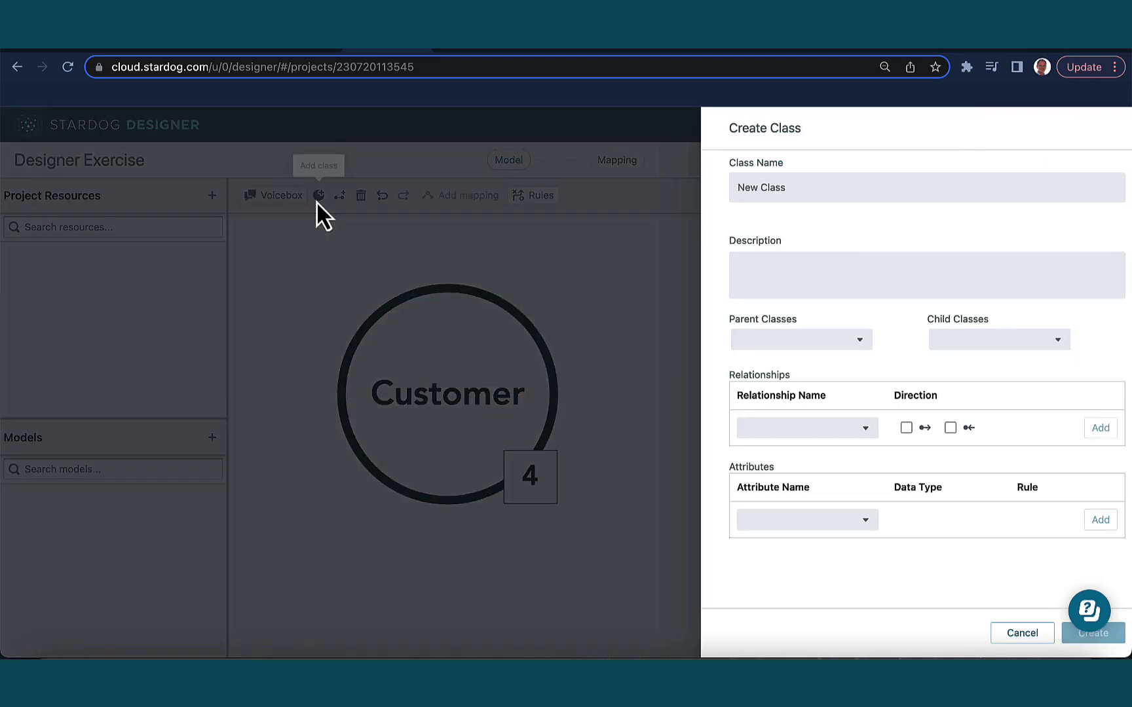
pyautogui.click(788, 195)
pyautogui.write('Product')
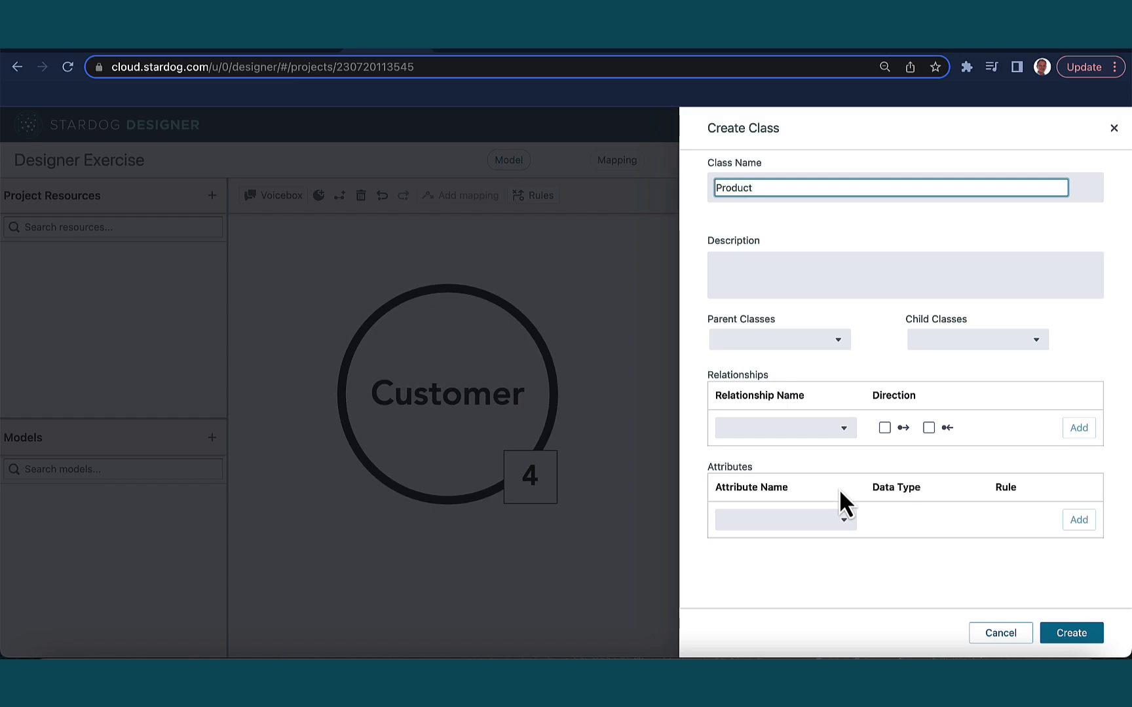
# Step: Add an integer attribute named dept to the Product class
pyautogui.click(845, 522)
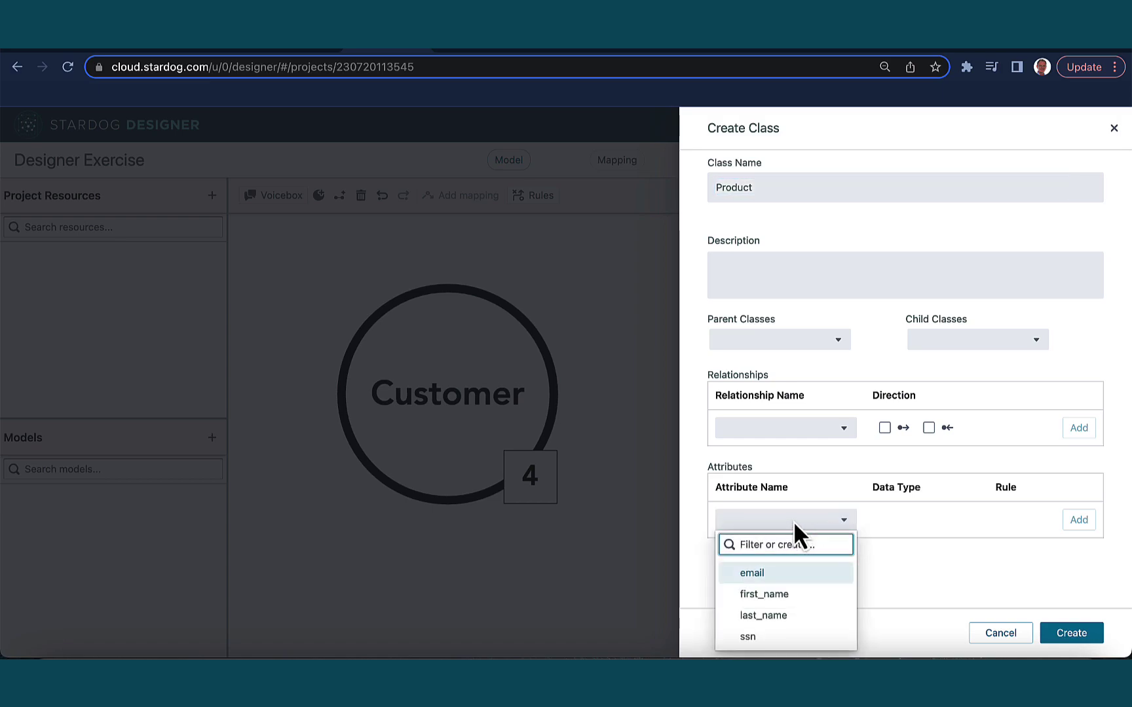
pyautogui.write('dept')
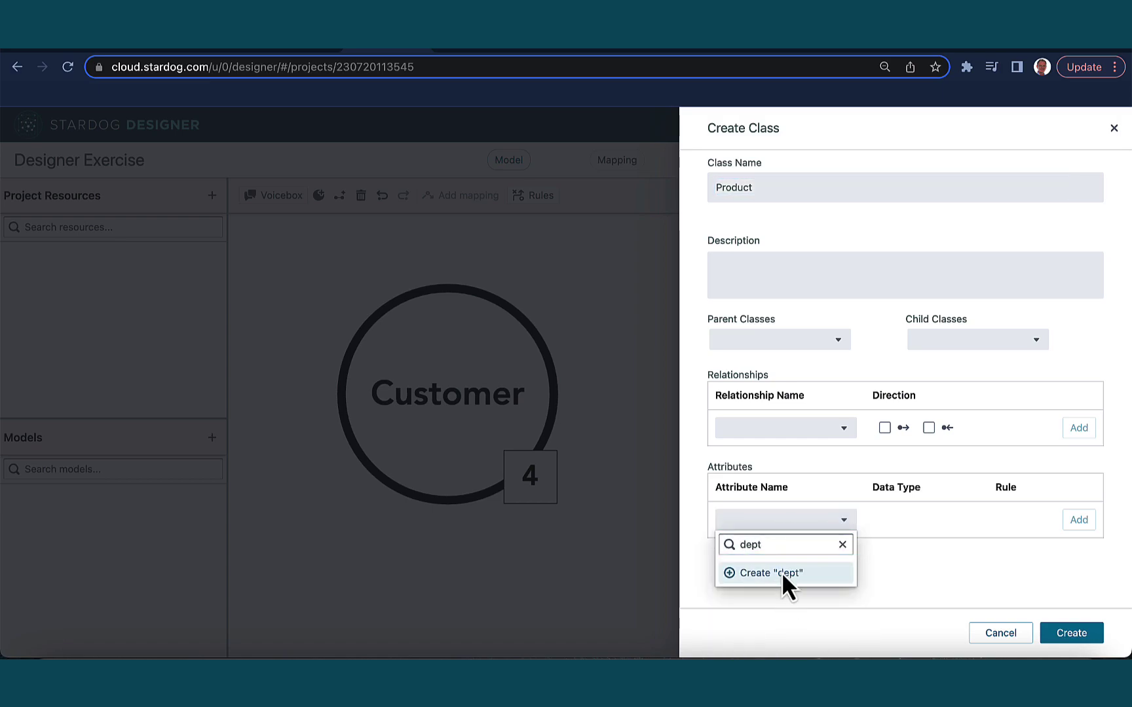
pyautogui.click(786, 575)
pyautogui.click(899, 524)
pyautogui.write('integer')
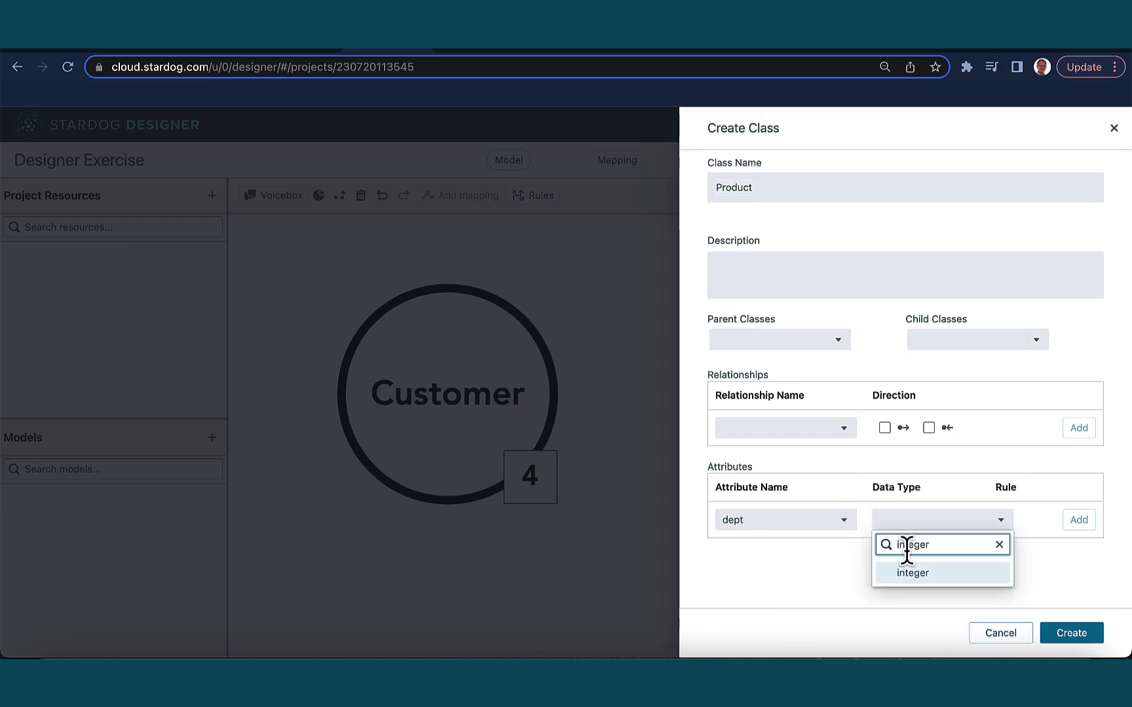
pyautogui.click(916, 573)
pyautogui.click(1079, 520)
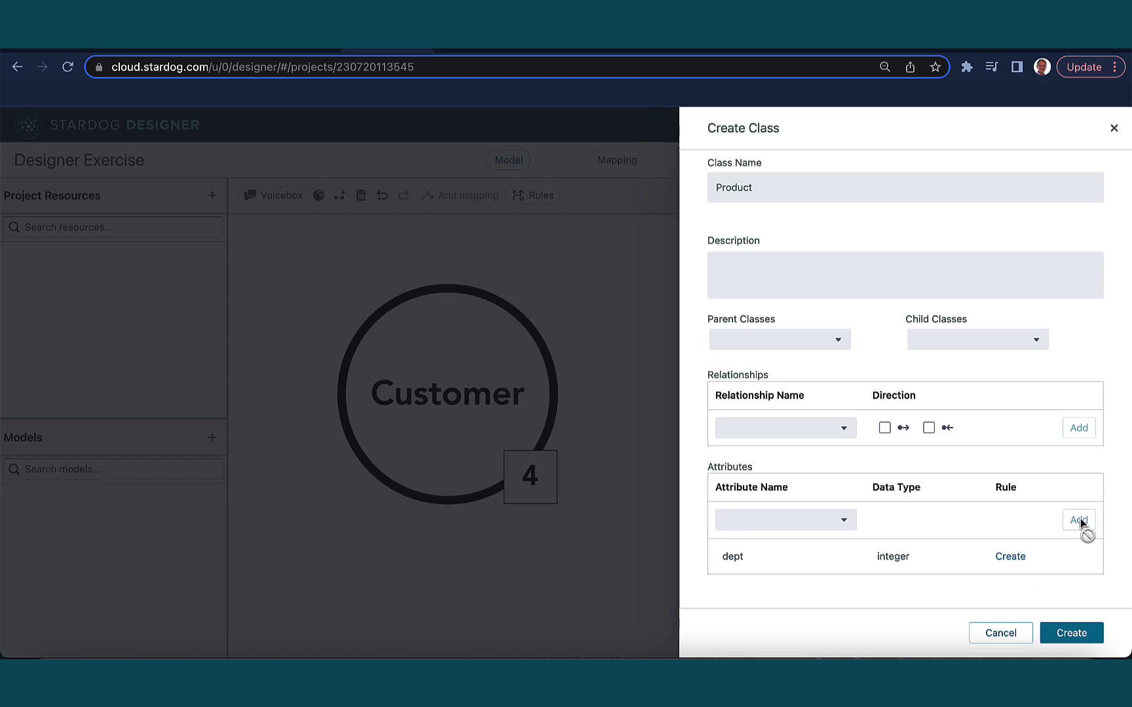
# Step: Add a string attribute named desc to the Product class
pyautogui.click(800, 524)
pyautogui.write('desc')
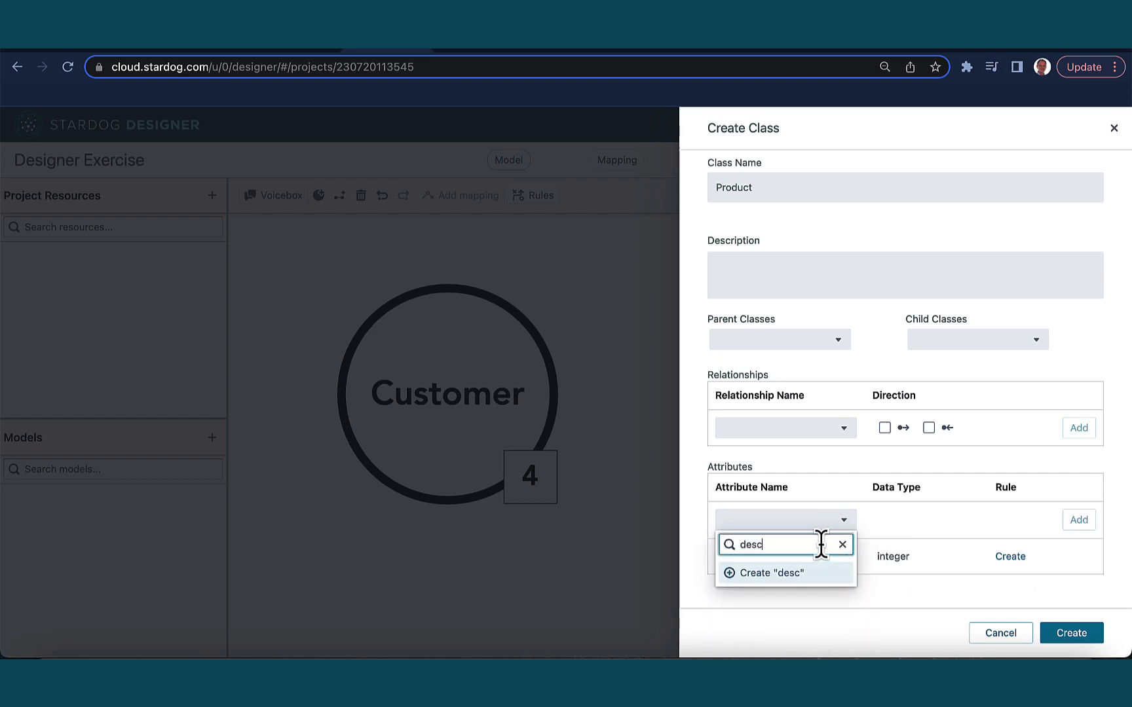
pyautogui.click(753, 573)
pyautogui.click(903, 525)
pyautogui.write('string')
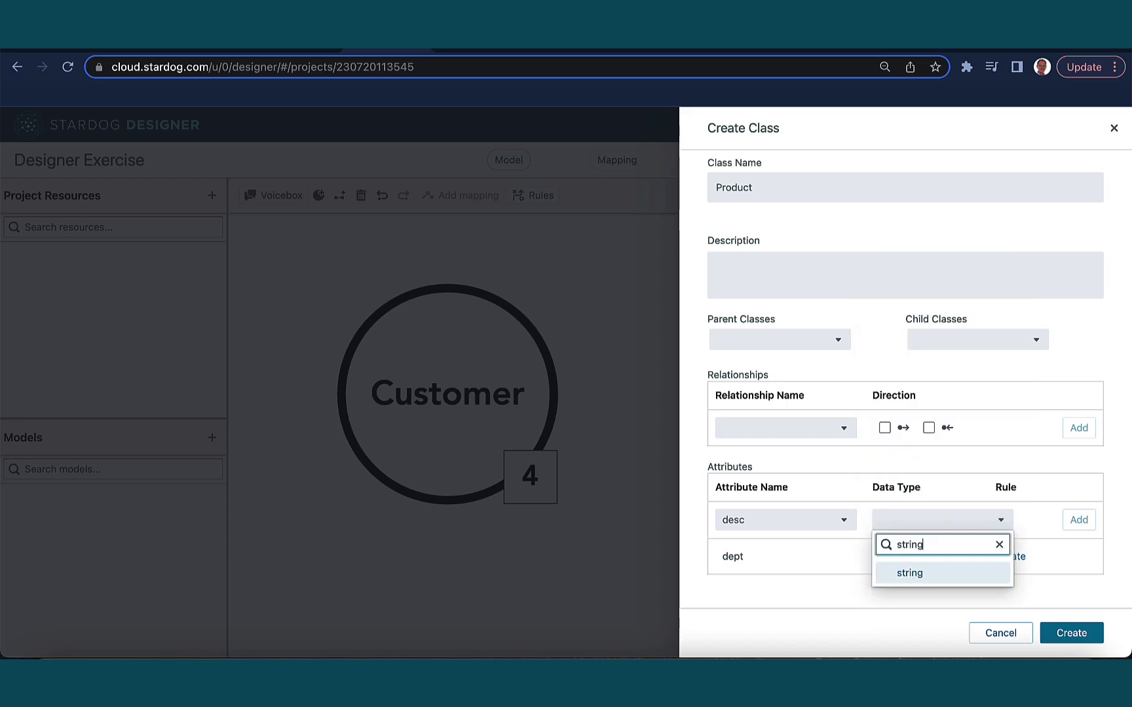
pyautogui.click(947, 574)
pyautogui.click(1079, 520)
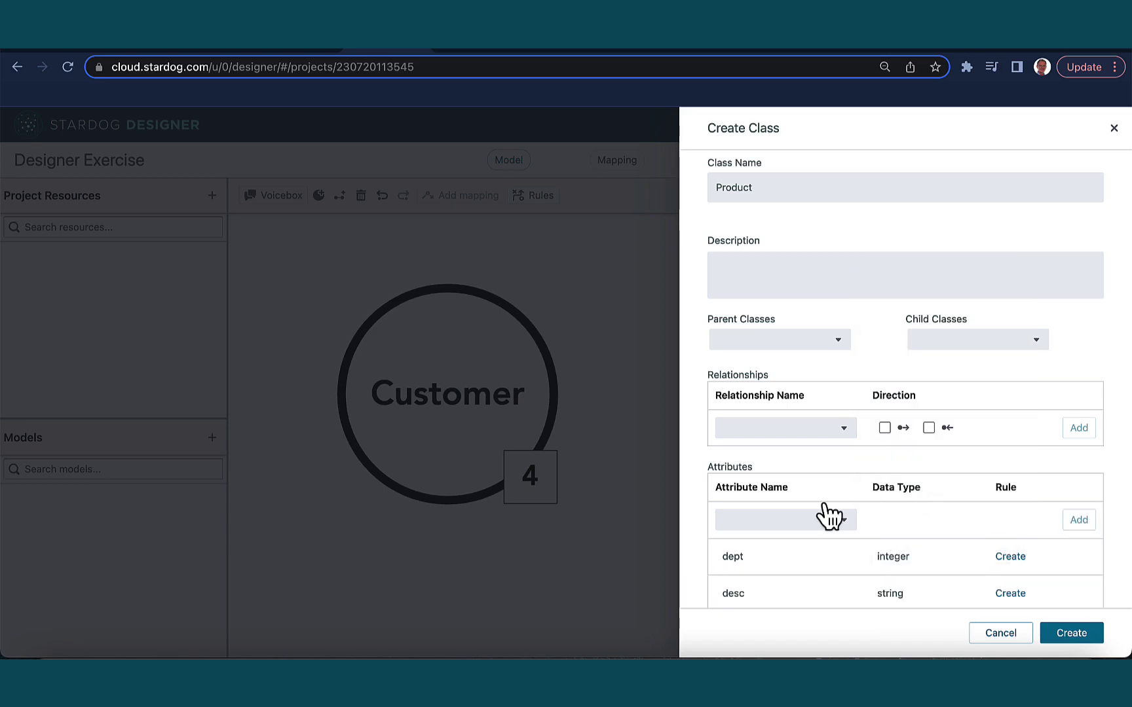
# Step: Add a float attribute named msrp to the Product class
pyautogui.click(799, 523)
pyautogui.write('msrp')
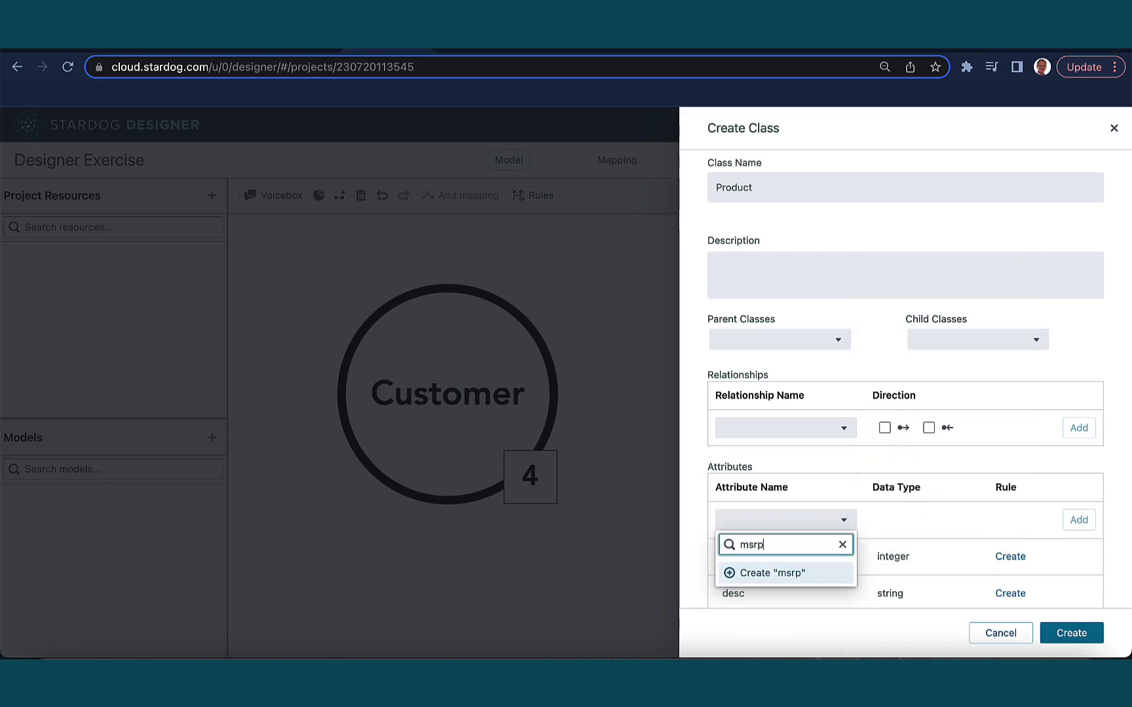
pyautogui.click(783, 574)
pyautogui.click(903, 525)
pyautogui.write('fl')
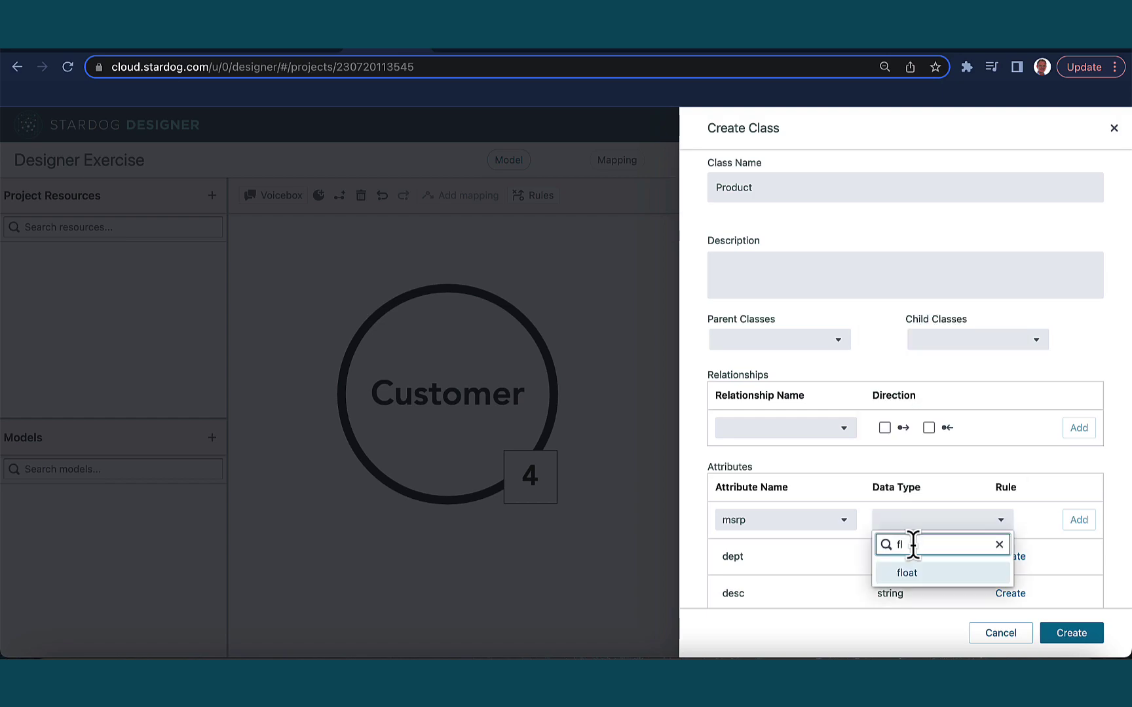
pyautogui.click(907, 571)
pyautogui.click(1079, 520)
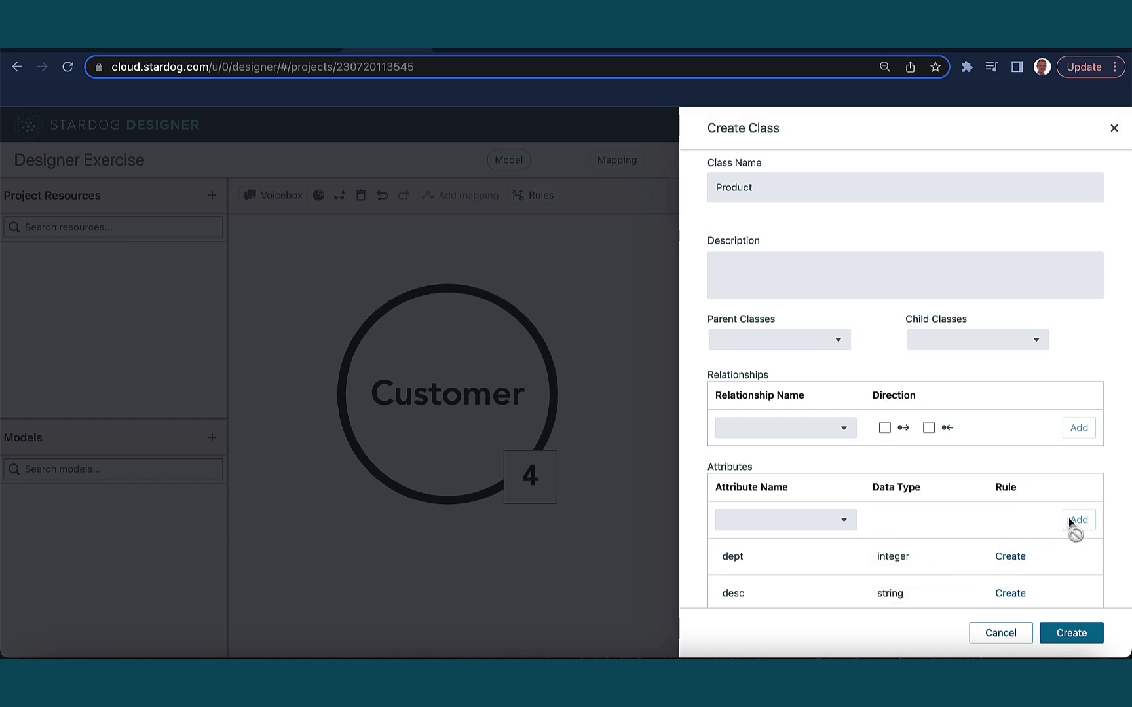
# Step: Add a string attribute named product to the Product class
pyautogui.click(775, 527)
pyautogui.write('product')
pyautogui.click(783, 575)
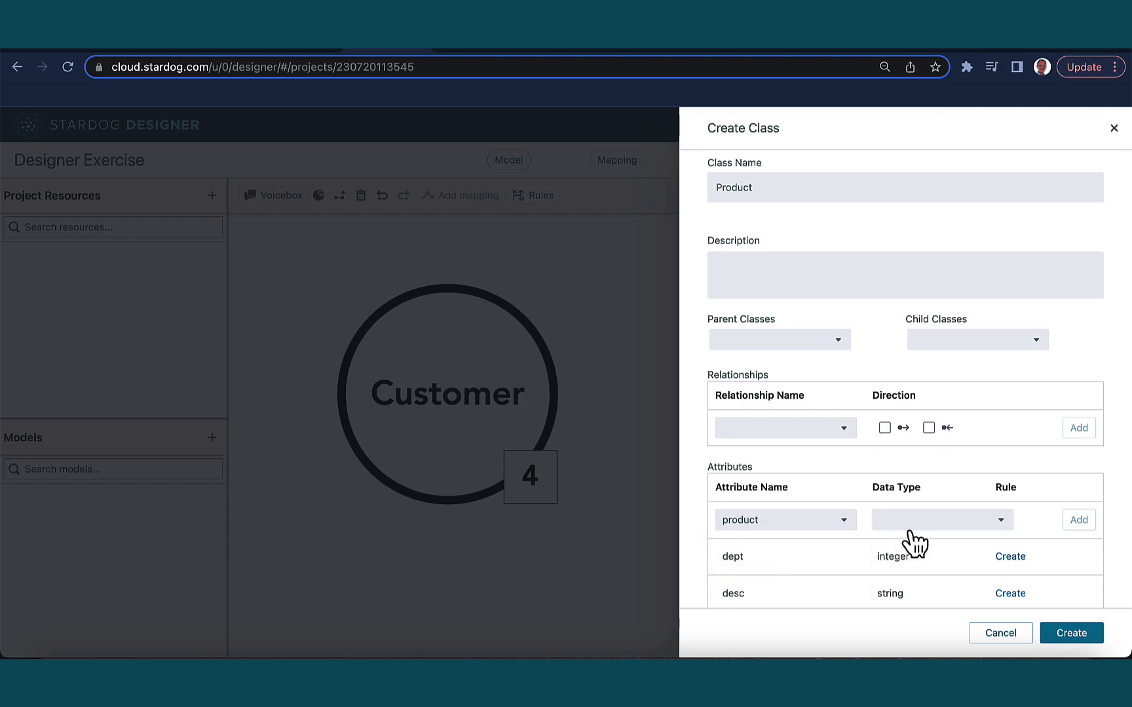
pyautogui.click(910, 524)
pyautogui.write('st')
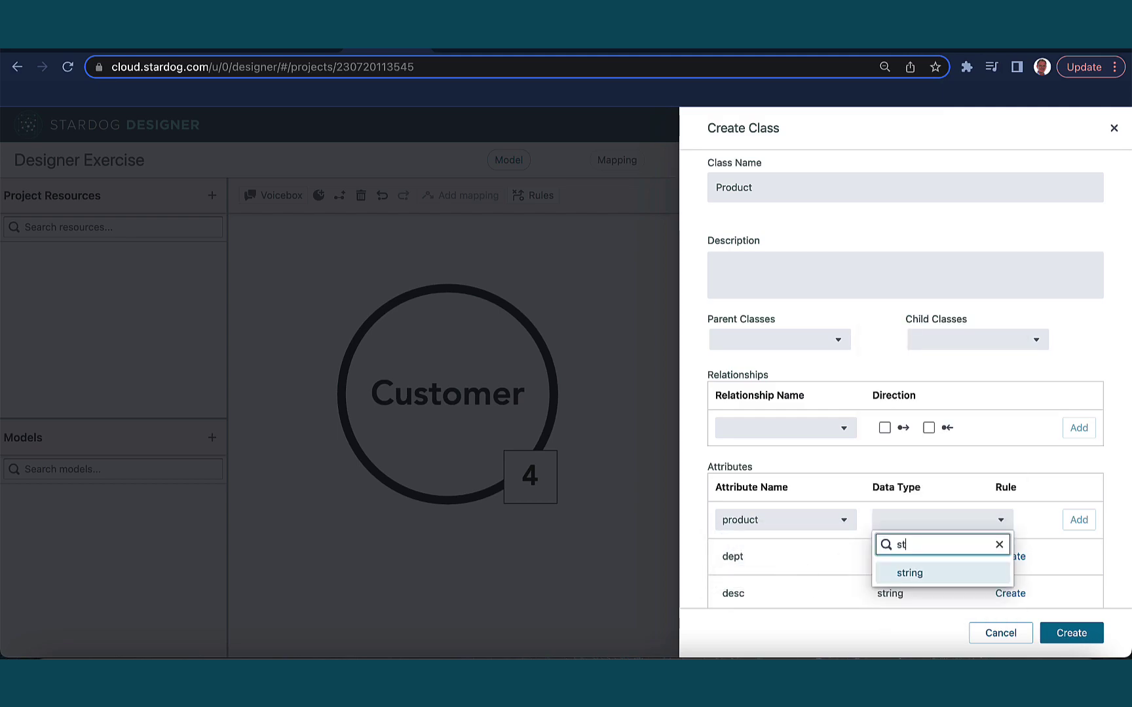
pyautogui.click(914, 573)
pyautogui.click(1078, 520)
# Step: Add a string attribute named vendor to the Product class and create the class
pyautogui.click(786, 520)
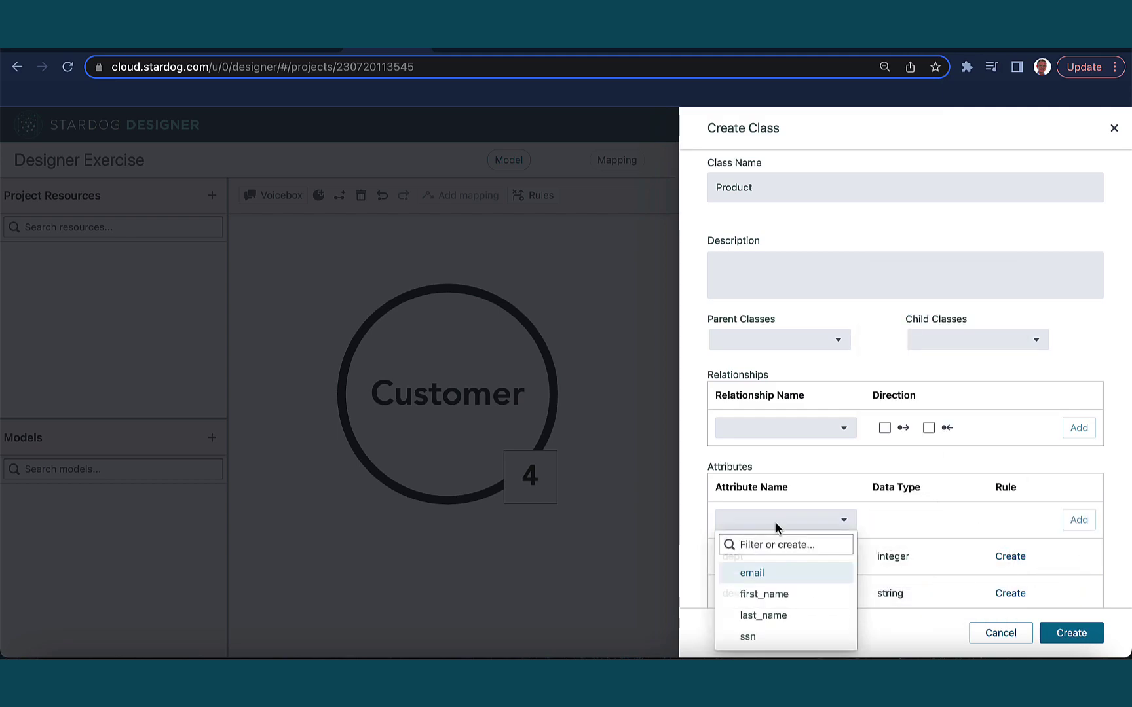
pyautogui.write('vendor')
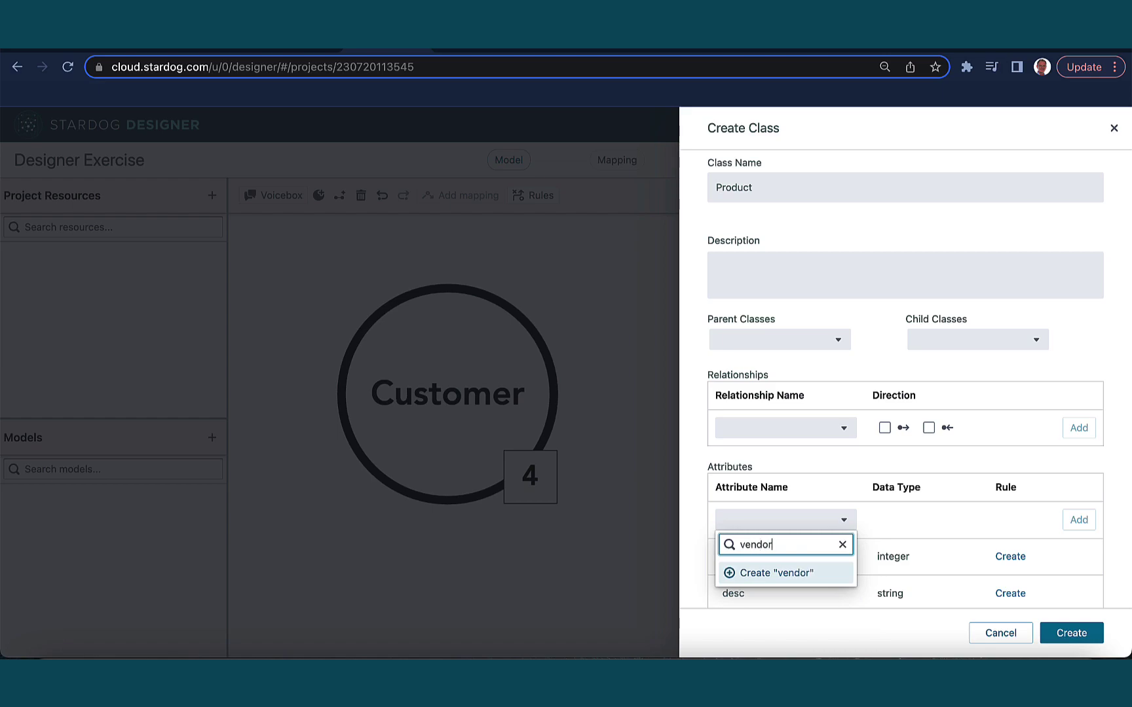
pyautogui.click(789, 575)
pyautogui.click(907, 519)
pyautogui.write('st')
pyautogui.click(913, 573)
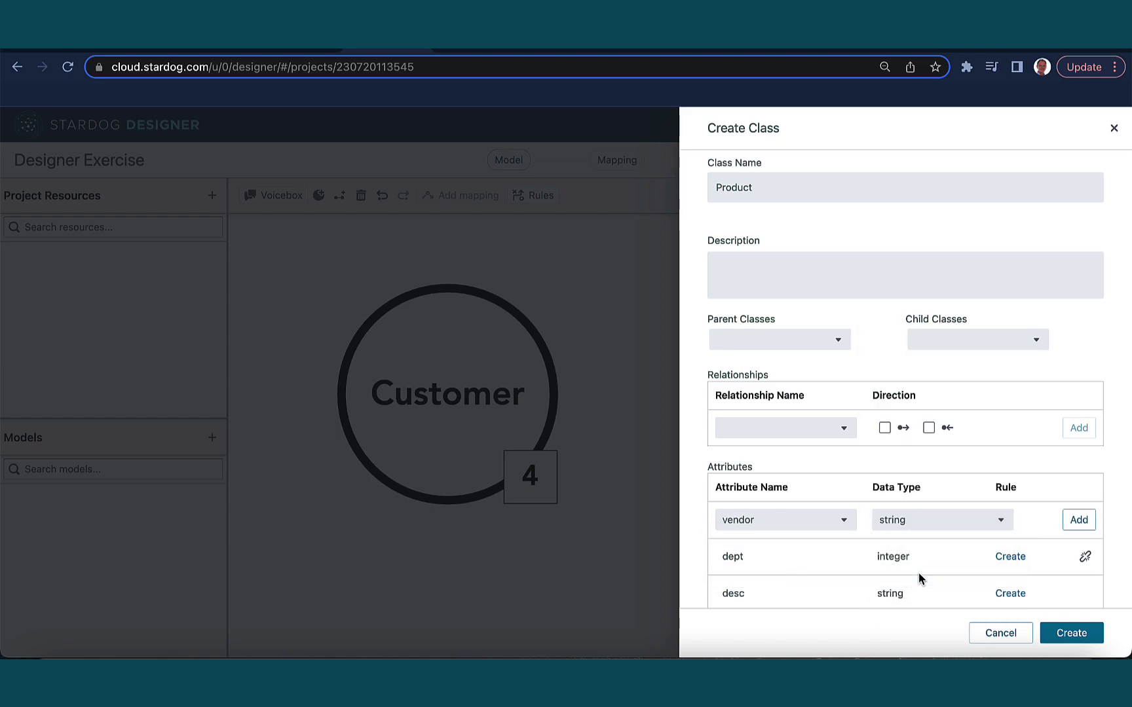
pyautogui.click(1079, 520)
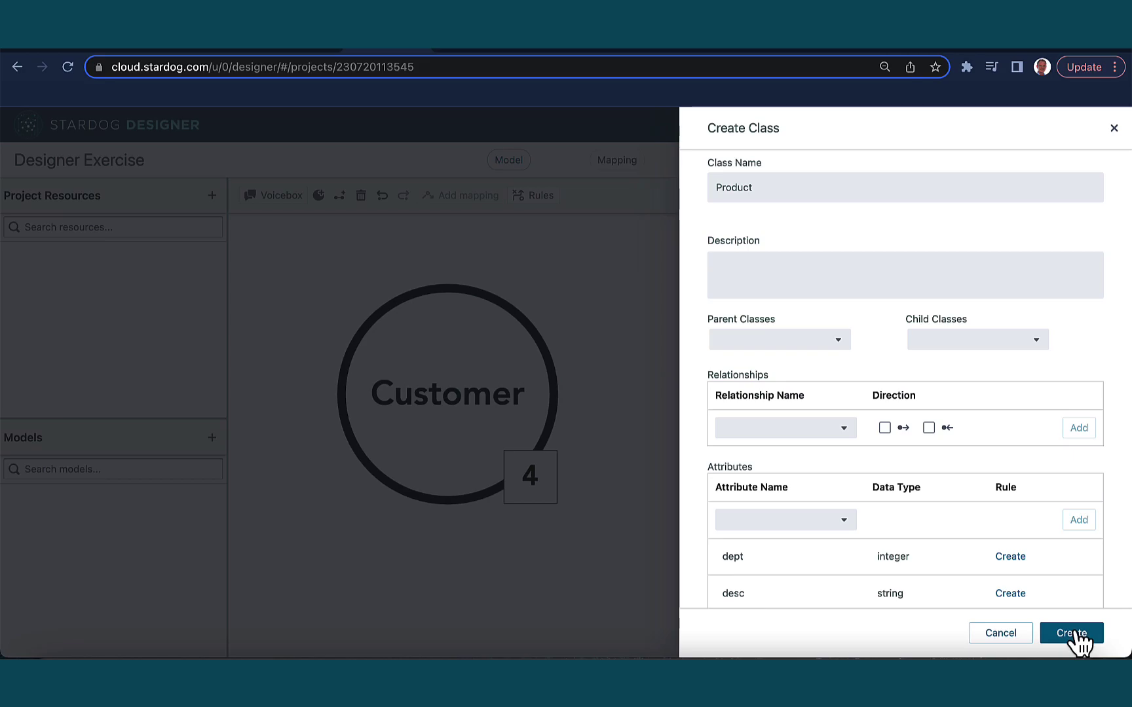
pyautogui.click(1072, 633)
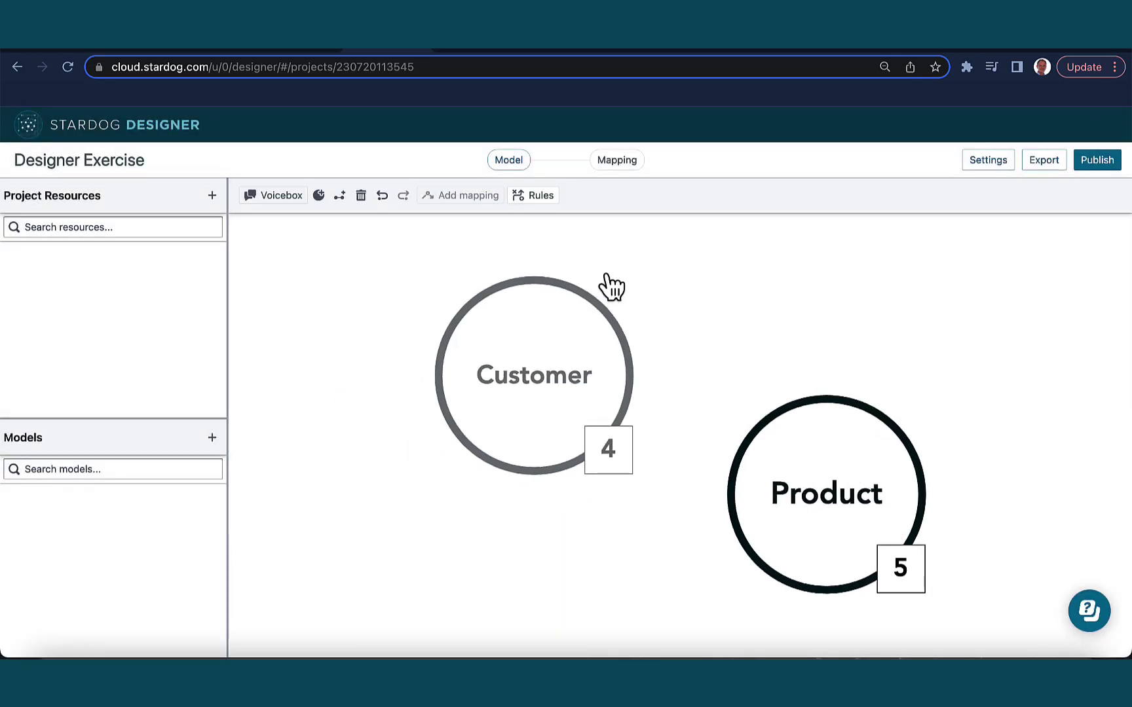